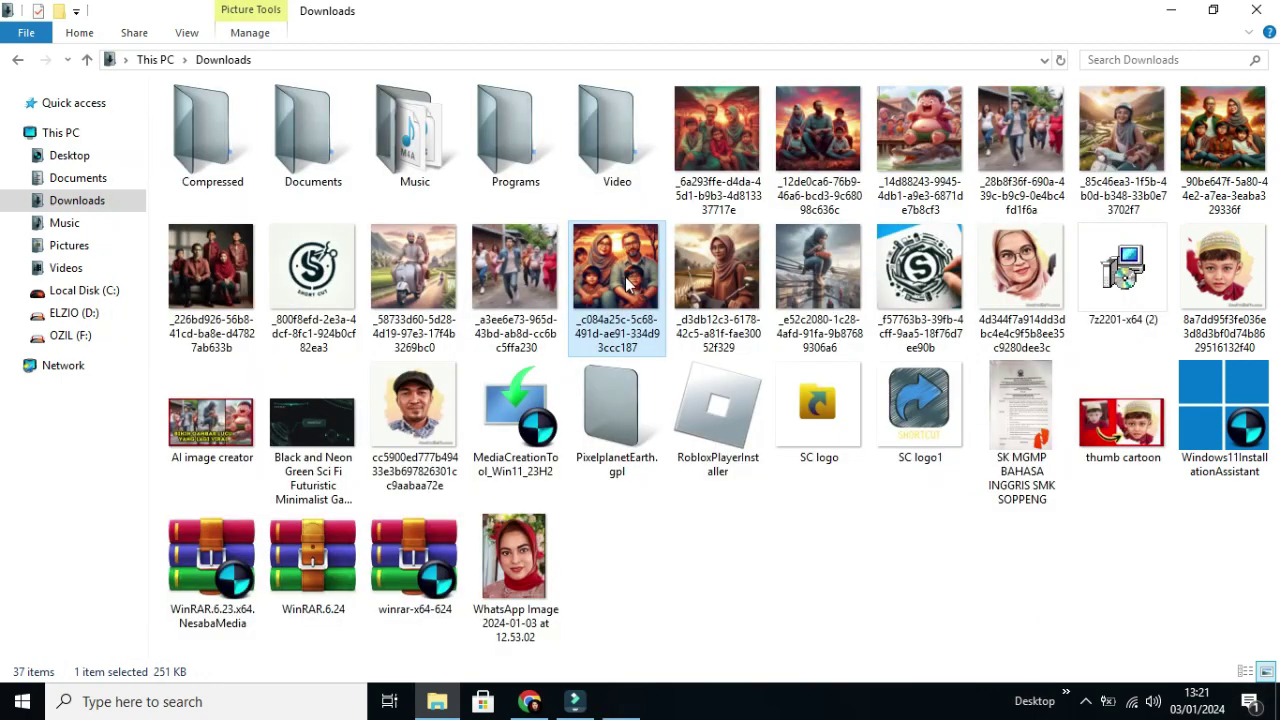
Open the sunset family picture _c084a25c, the man's portrait cc5900ed and the woman's portrait 4d344f7a from Downloads for viewing
double_click(628, 285)
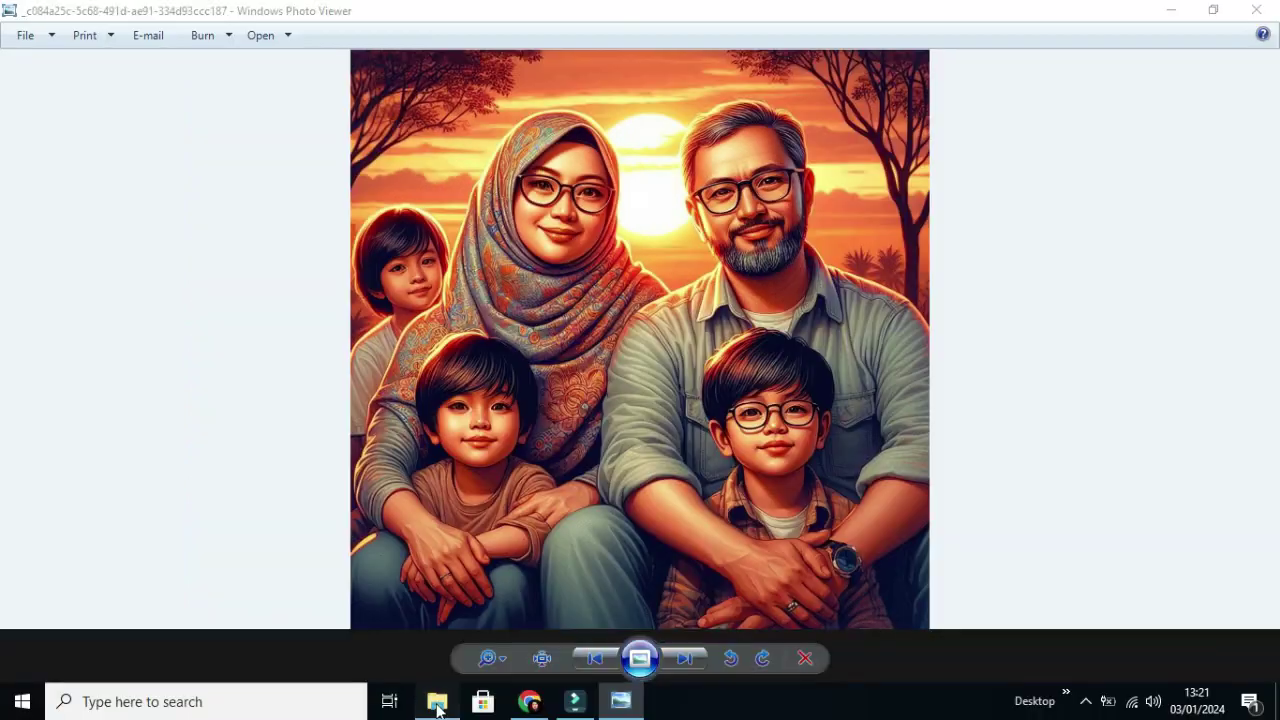
click(437, 703)
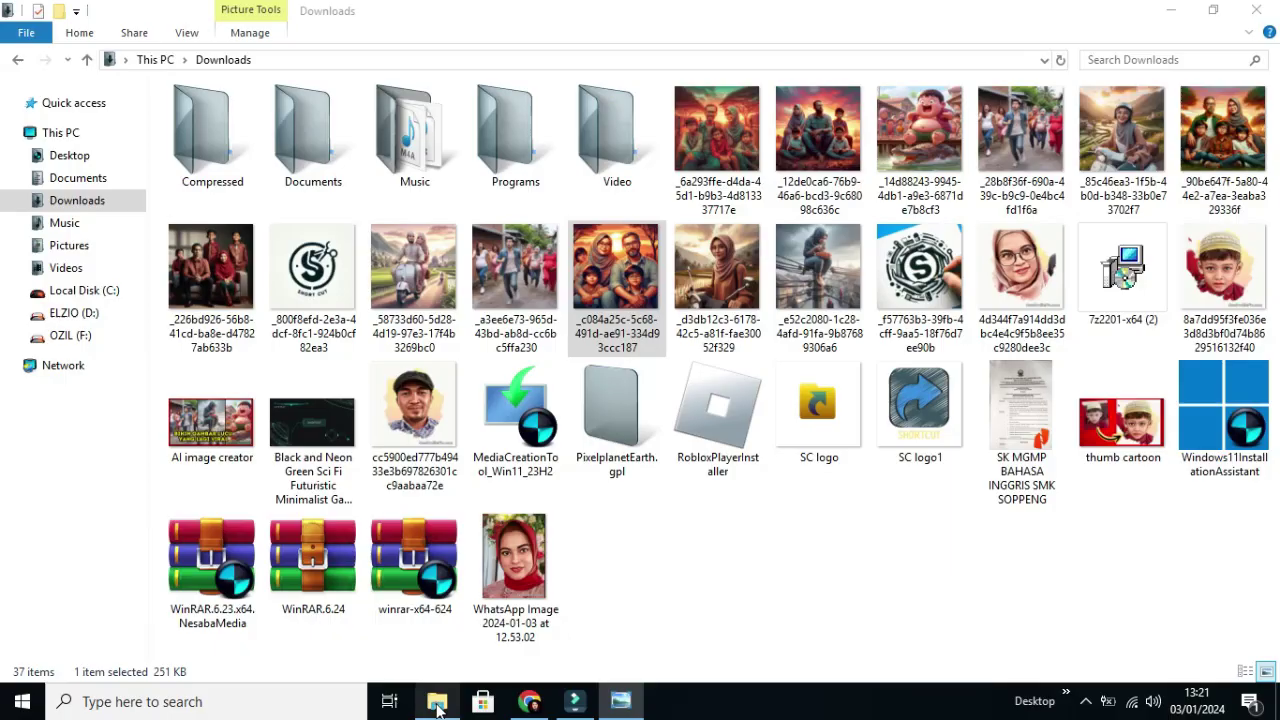
click(420, 416)
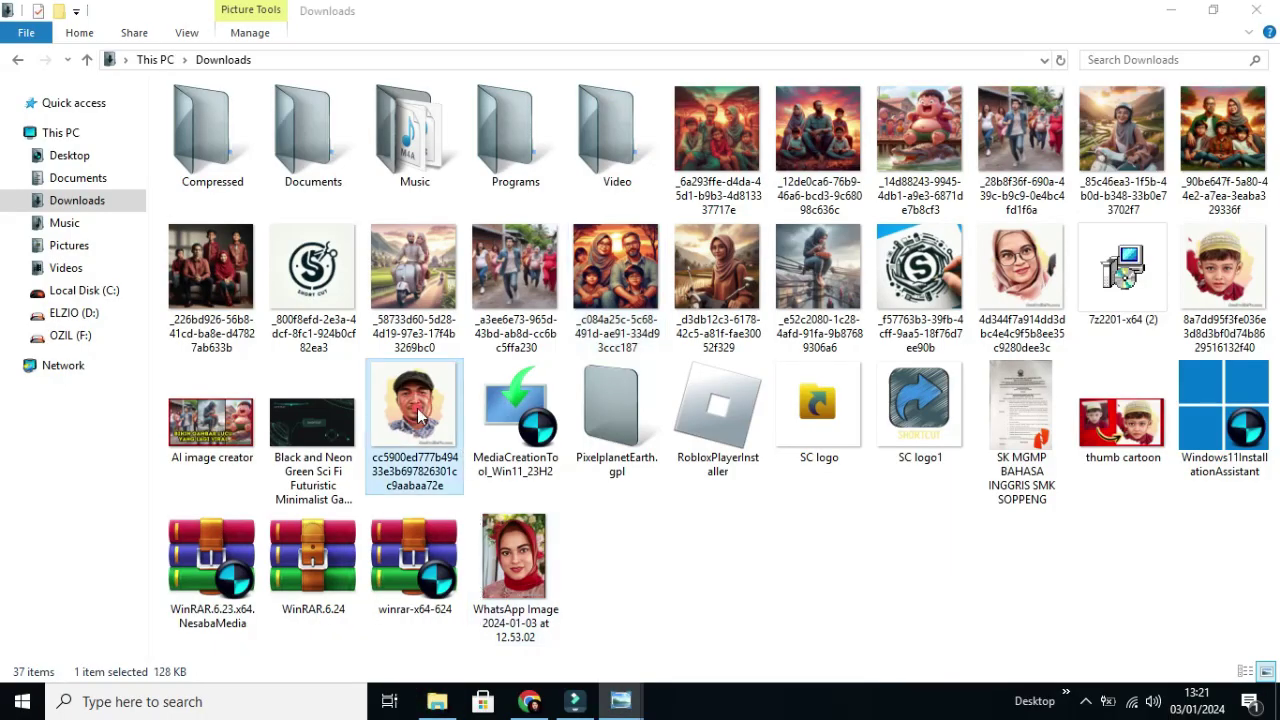
double_click(420, 416)
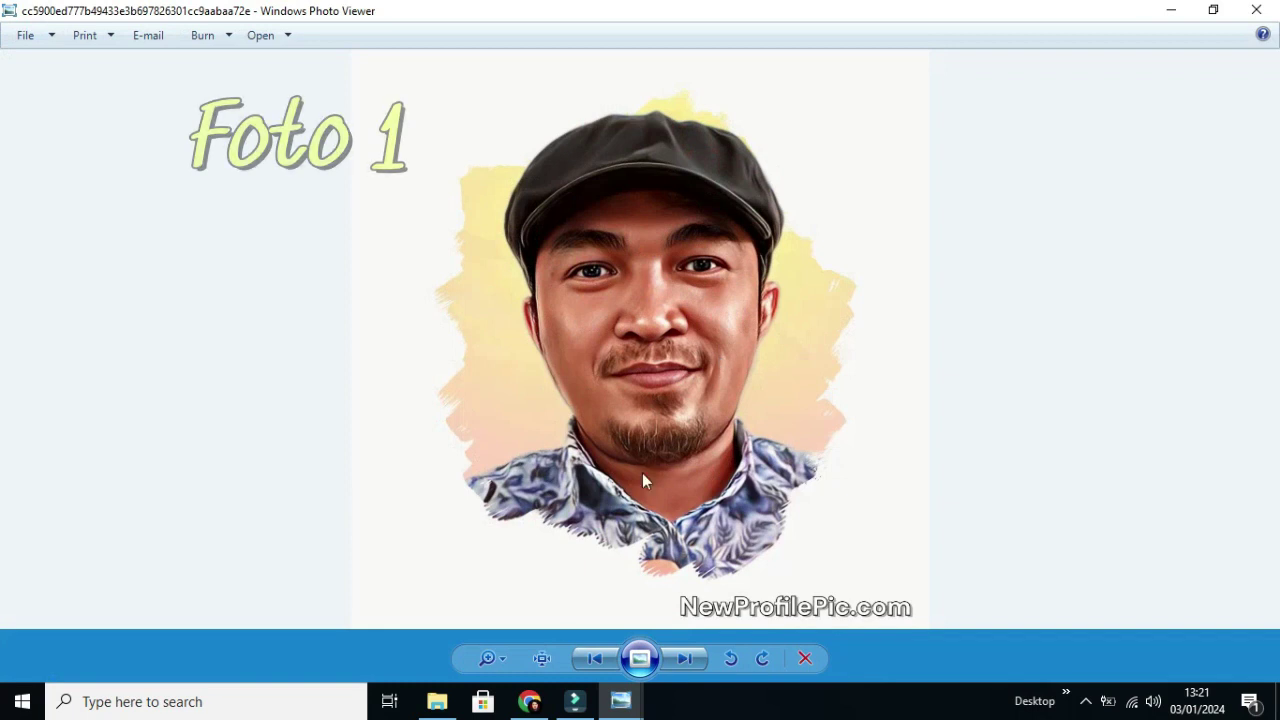
click(437, 703)
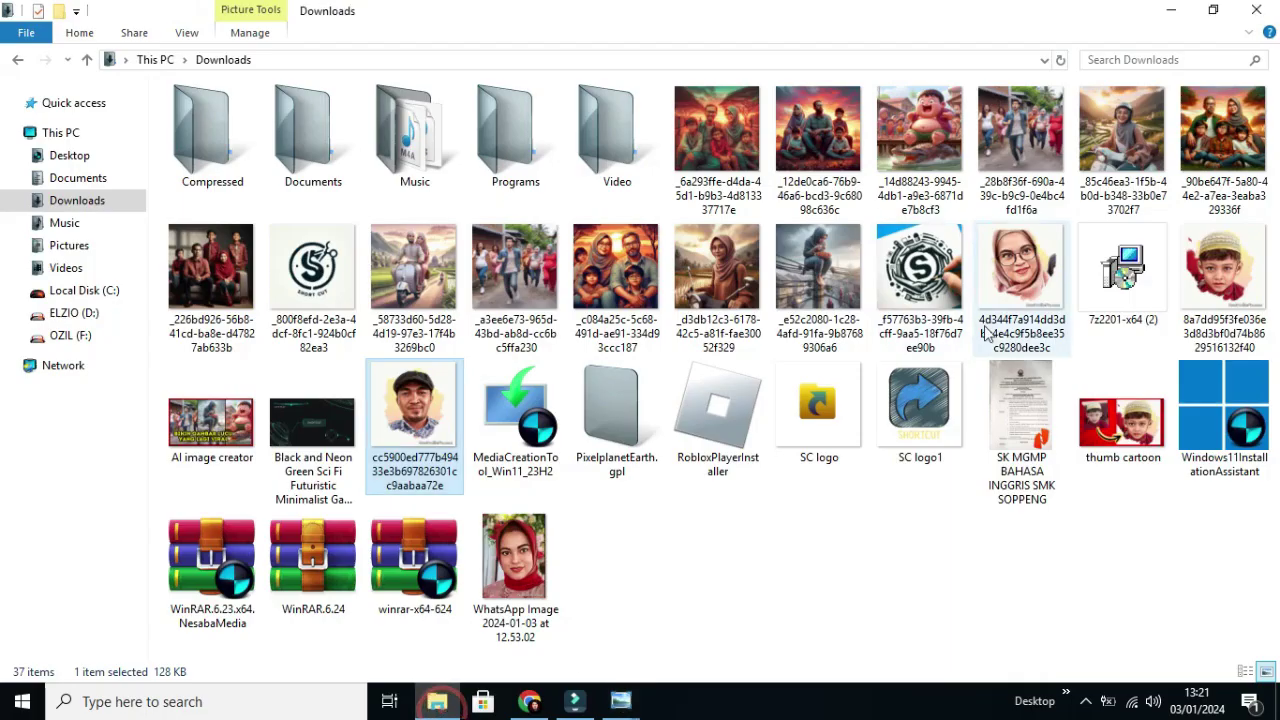
double_click(1040, 272)
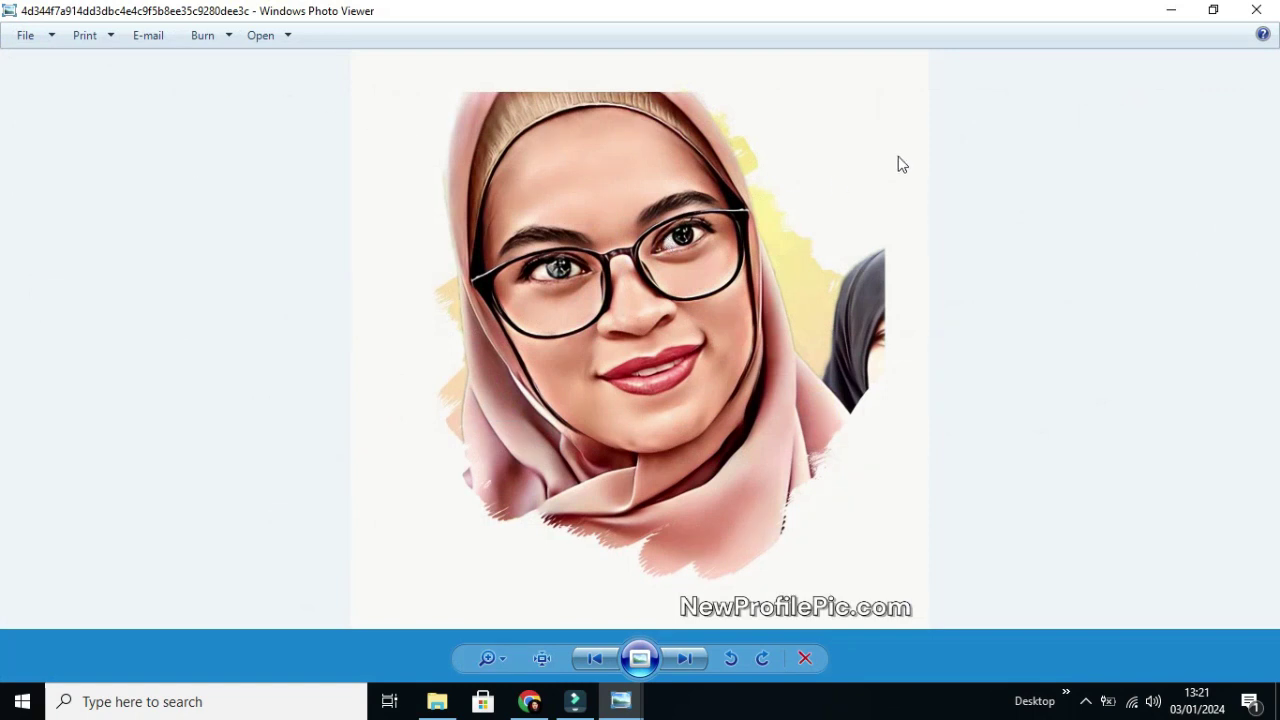
Shrink the two portrait windows and arrange them on either side of the family picture, the woman's to its left and the man's to its right
click(1213, 10)
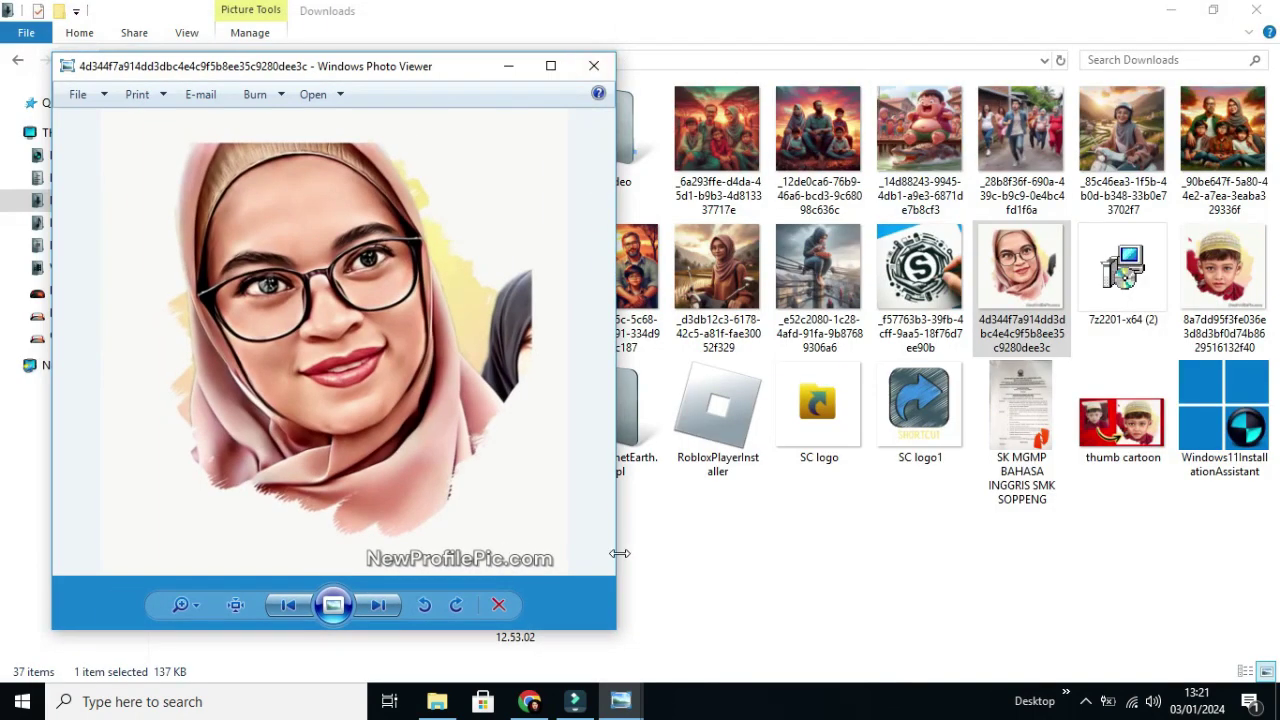
drag(618, 626, 436, 416)
click(234, 78)
drag(236, 82, 995, 136)
mouse_move(620, 701)
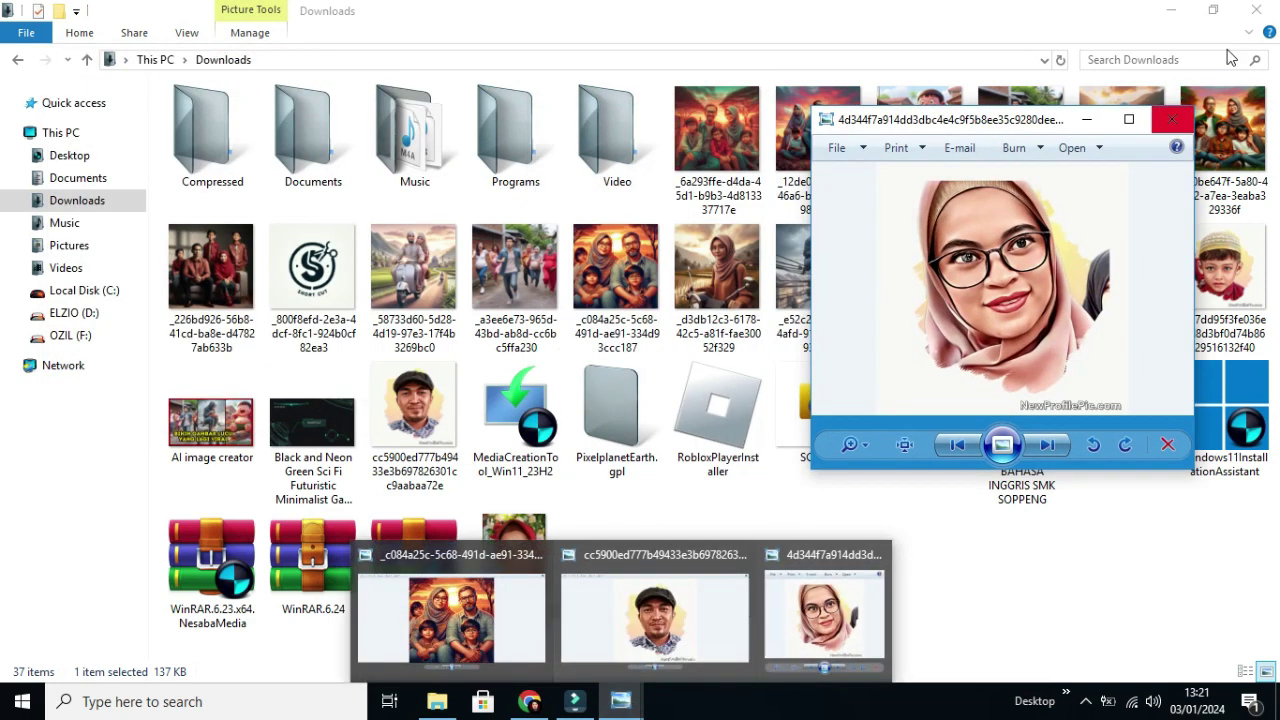
click(600, 660)
click(1213, 10)
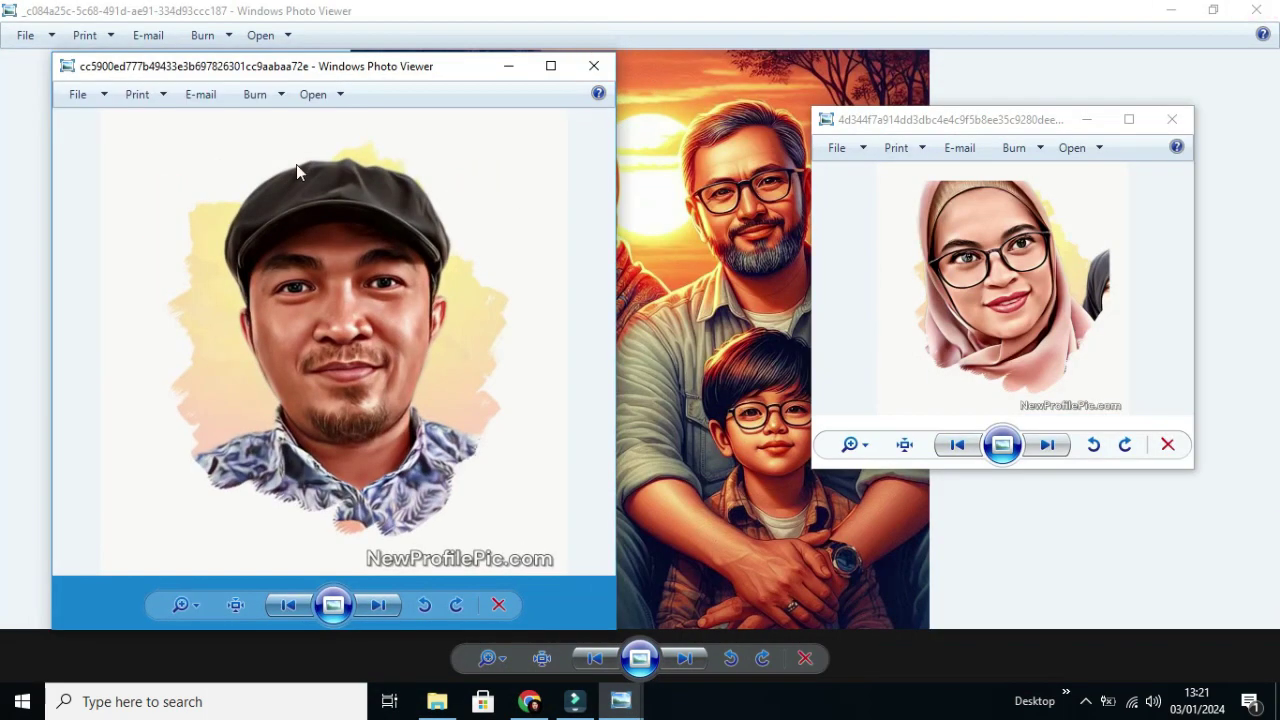
drag(52, 55, 235, 259)
drag(428, 268, 1031, 240)
drag(987, 117, 231, 108)
drag(1015, 245, 1029, 131)
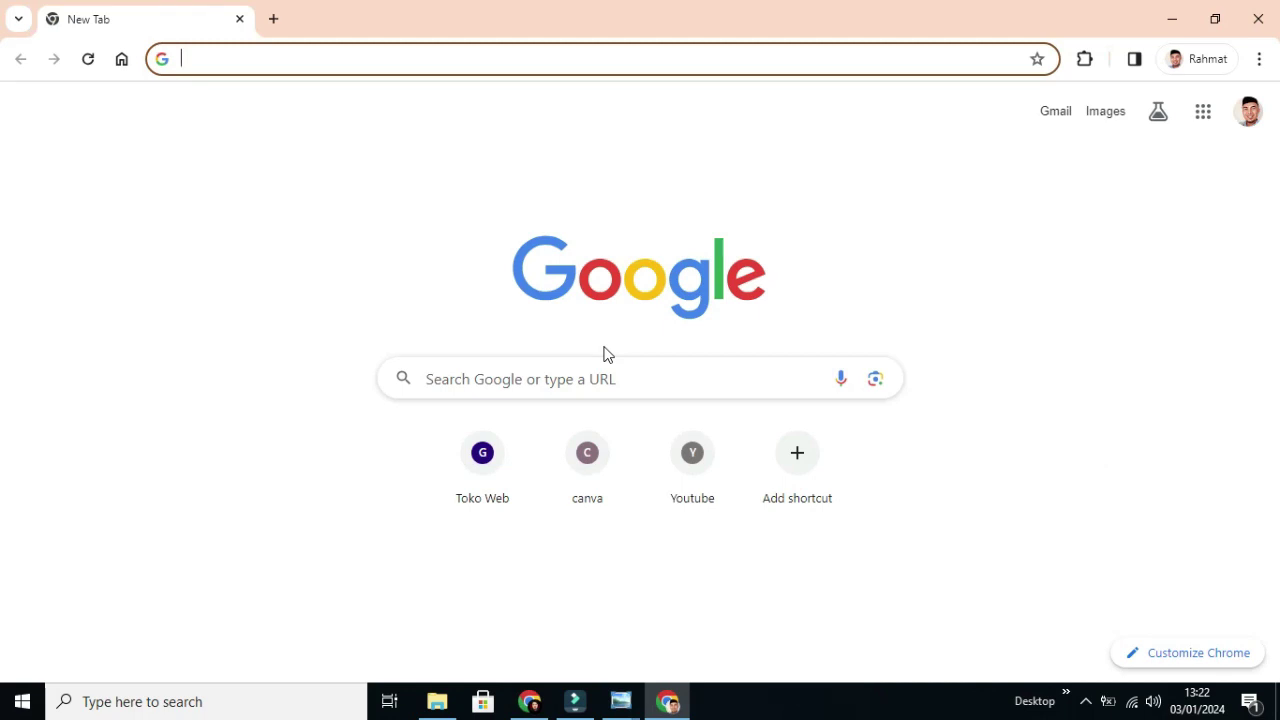
Search Google for "remaker face ai" in the browser and open Remaker's Multiple Face Swap Online Free page
click(526, 384)
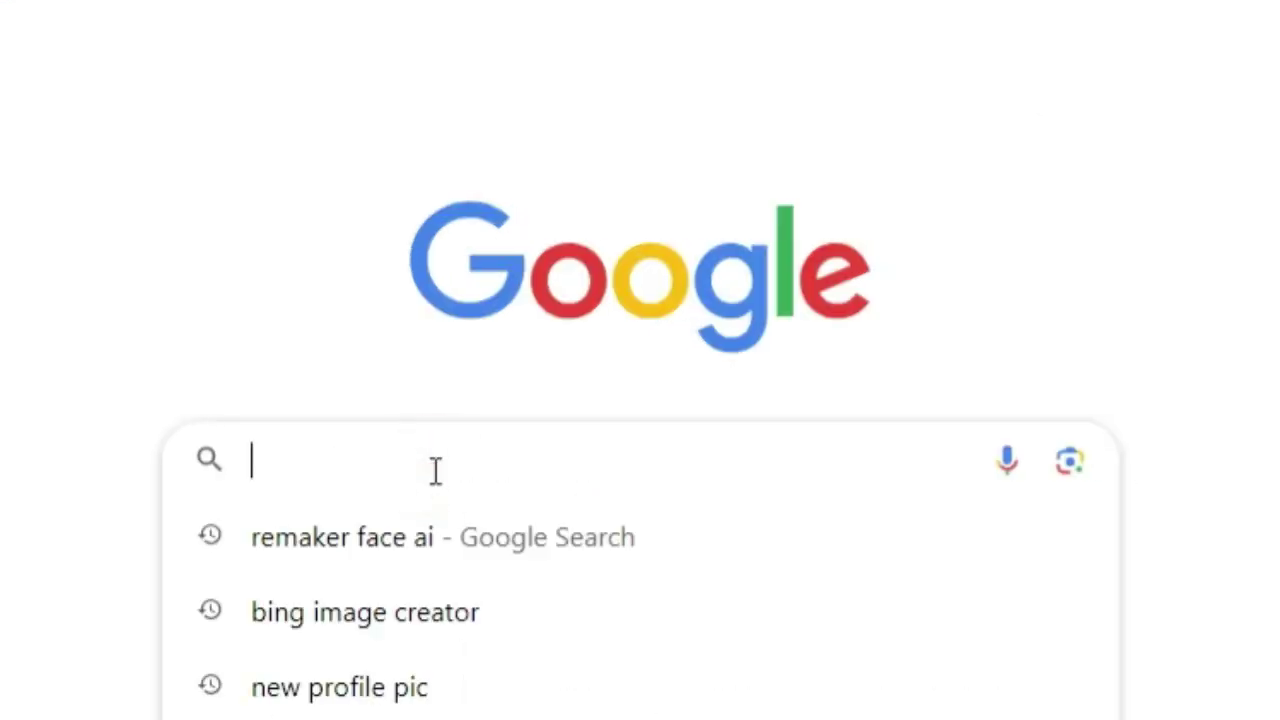
text(remaker)
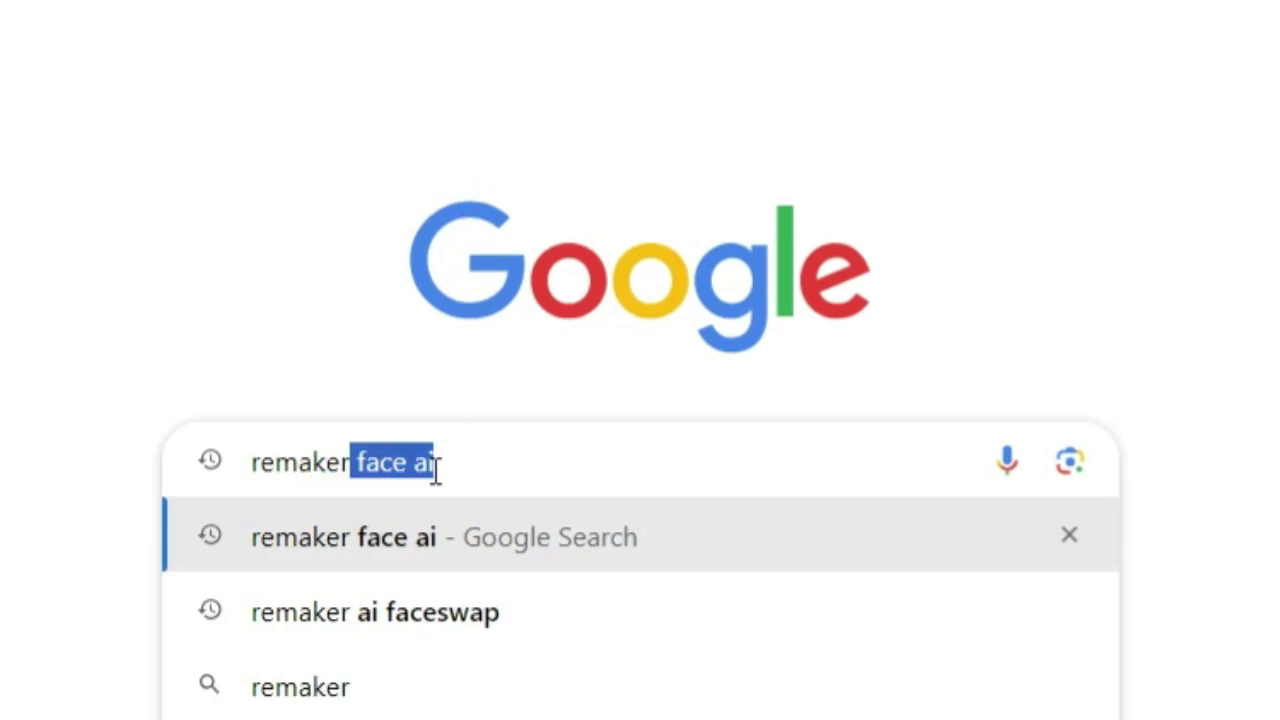
text( face )
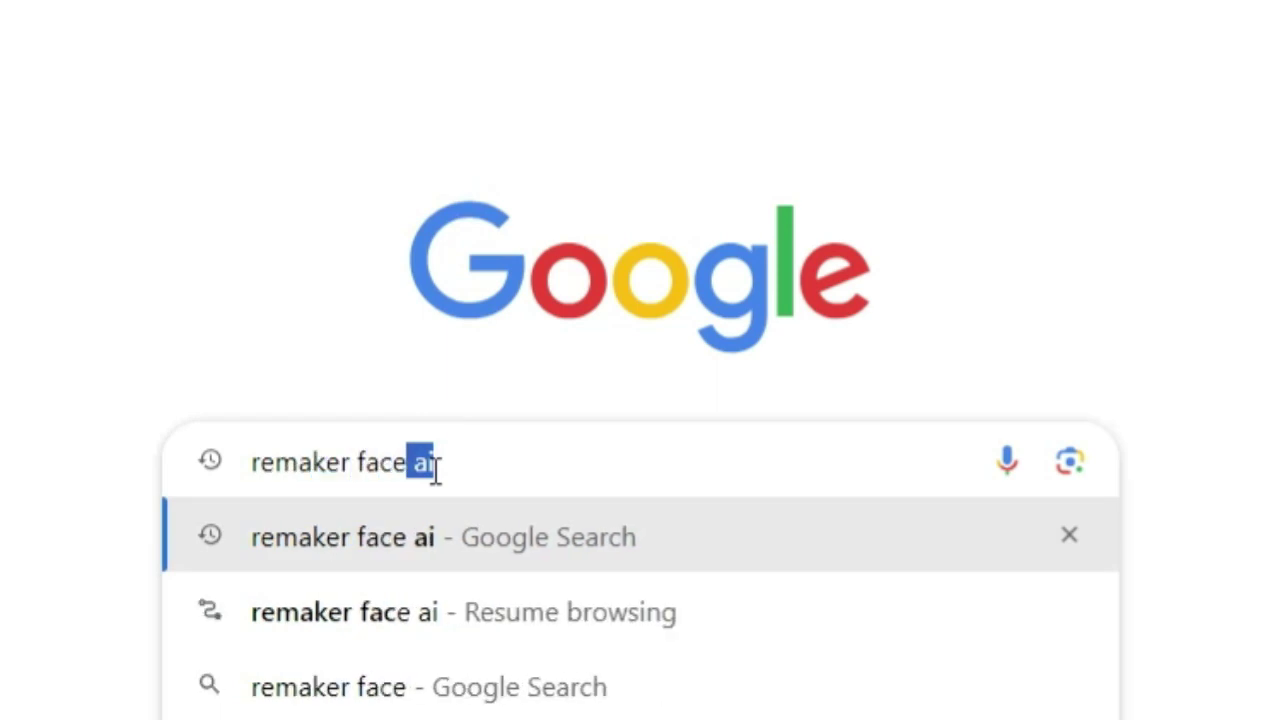
text(ai)
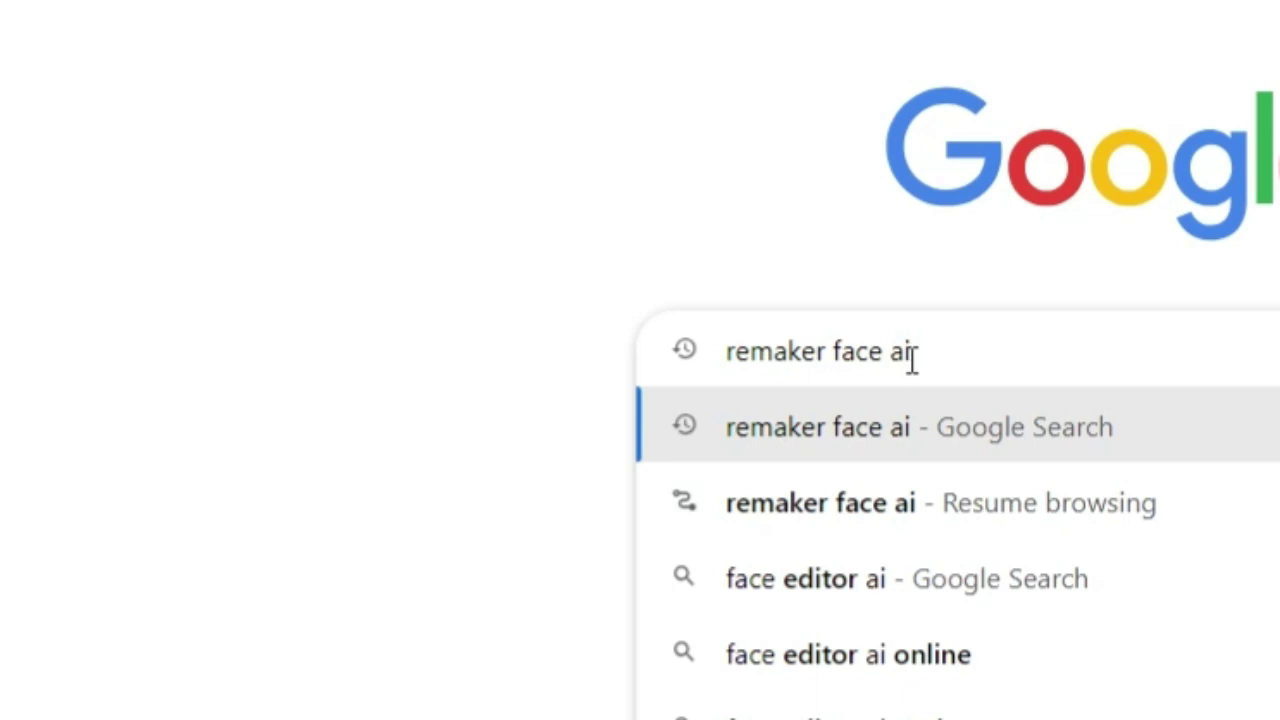
key(Return)
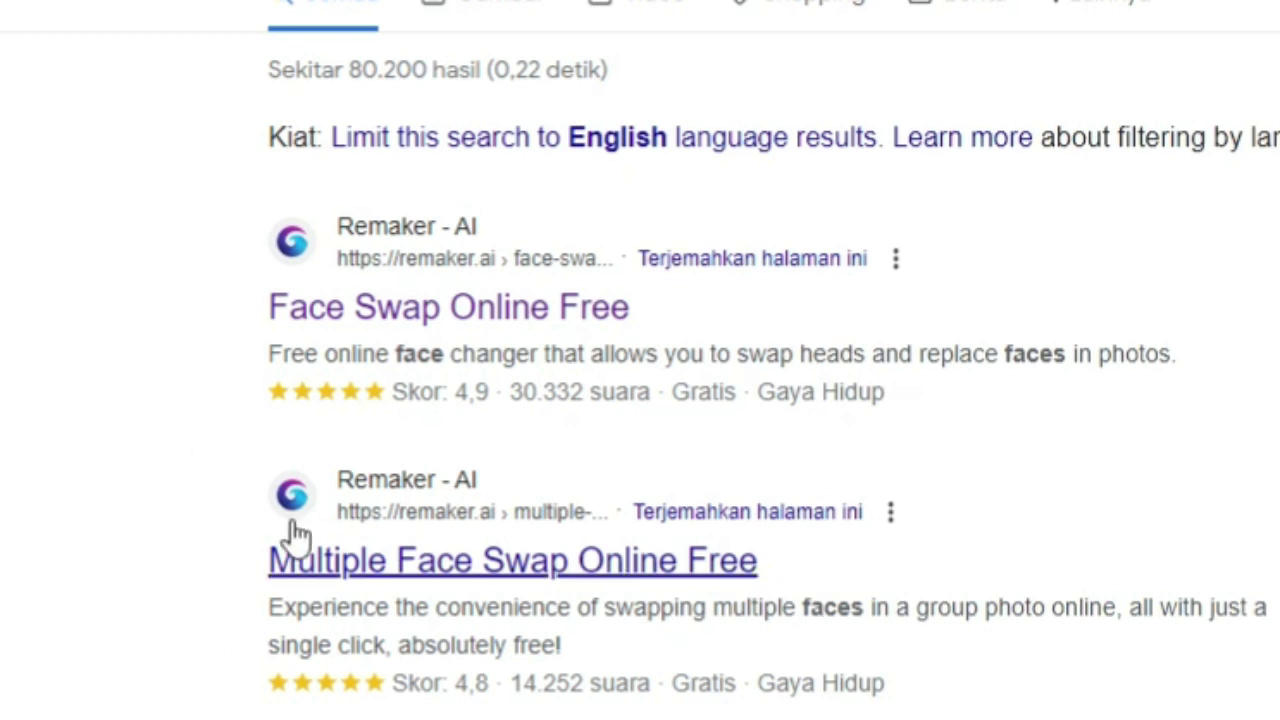
click(590, 568)
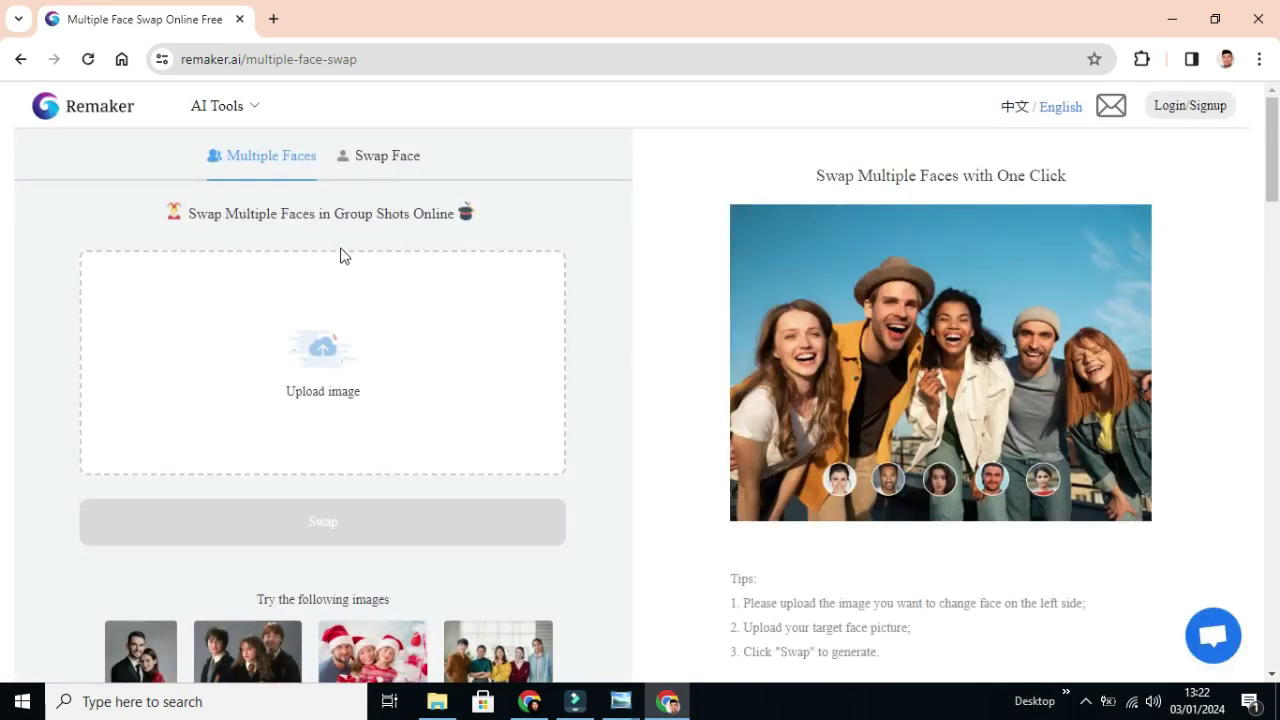
Upload the family picture _c084a25c-5c68-491d-ae91-334d93ccc187 from Downloads as the group image for the face swap
click(322, 358)
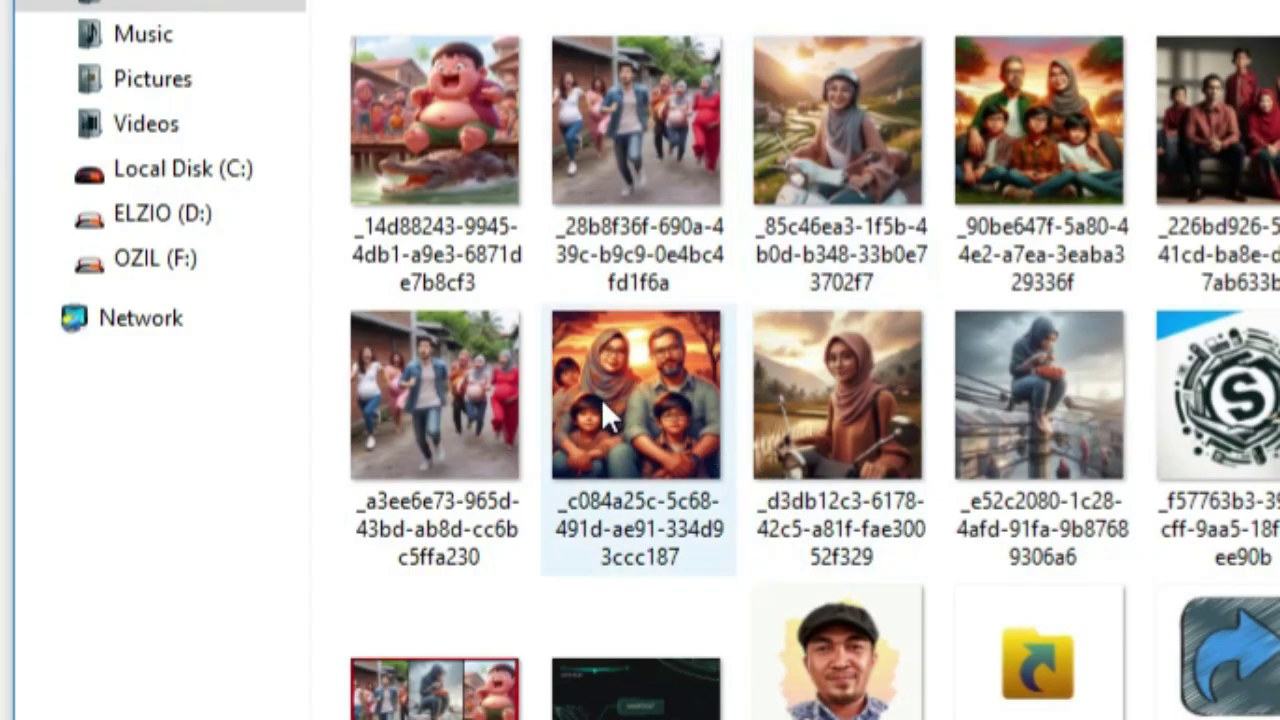
click(655, 378)
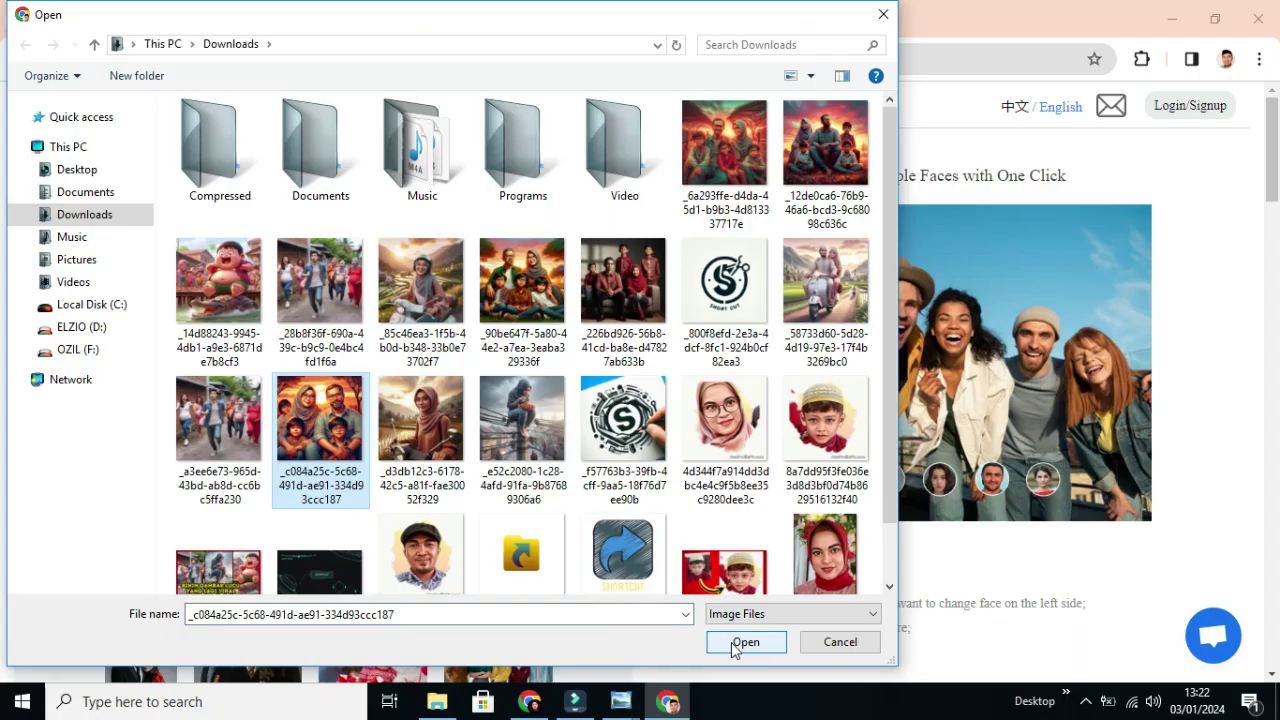
click(746, 642)
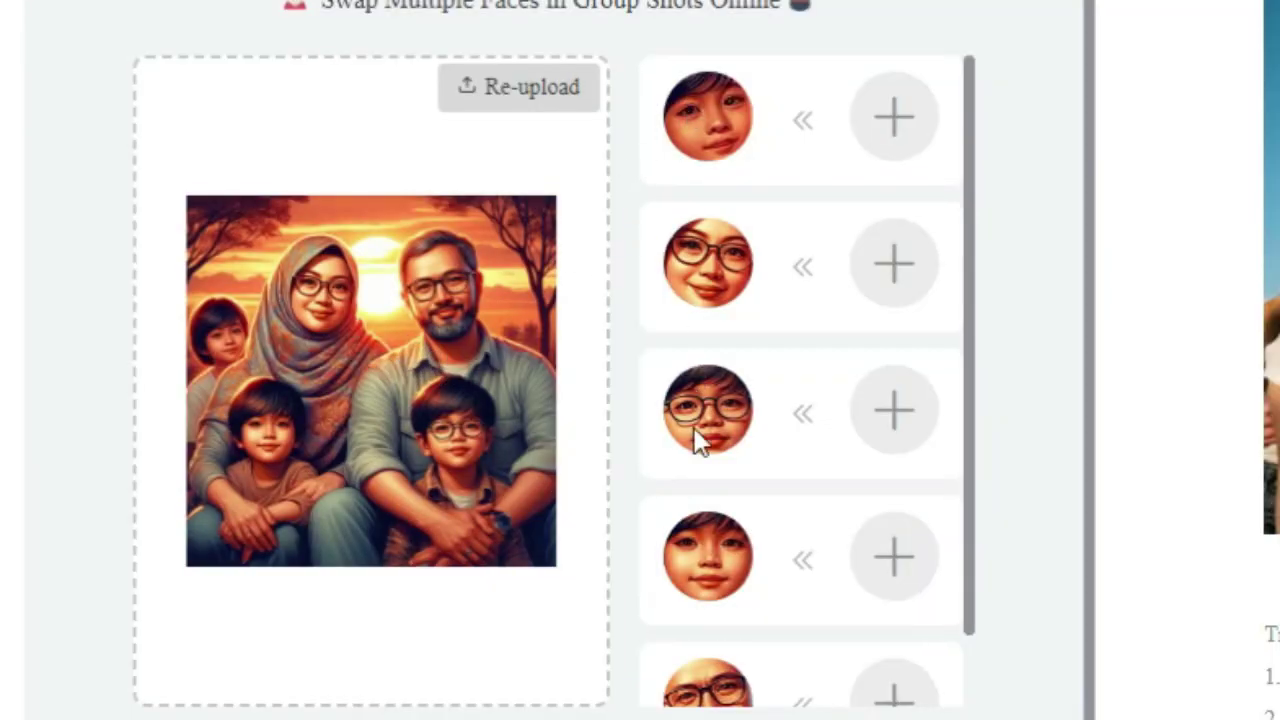
Assign the capped man's portrait cc5900ed777b49433e3b697826301cc9aabaa72e as the replacement for the bearded father's face
scroll(742, 585, down, 1)
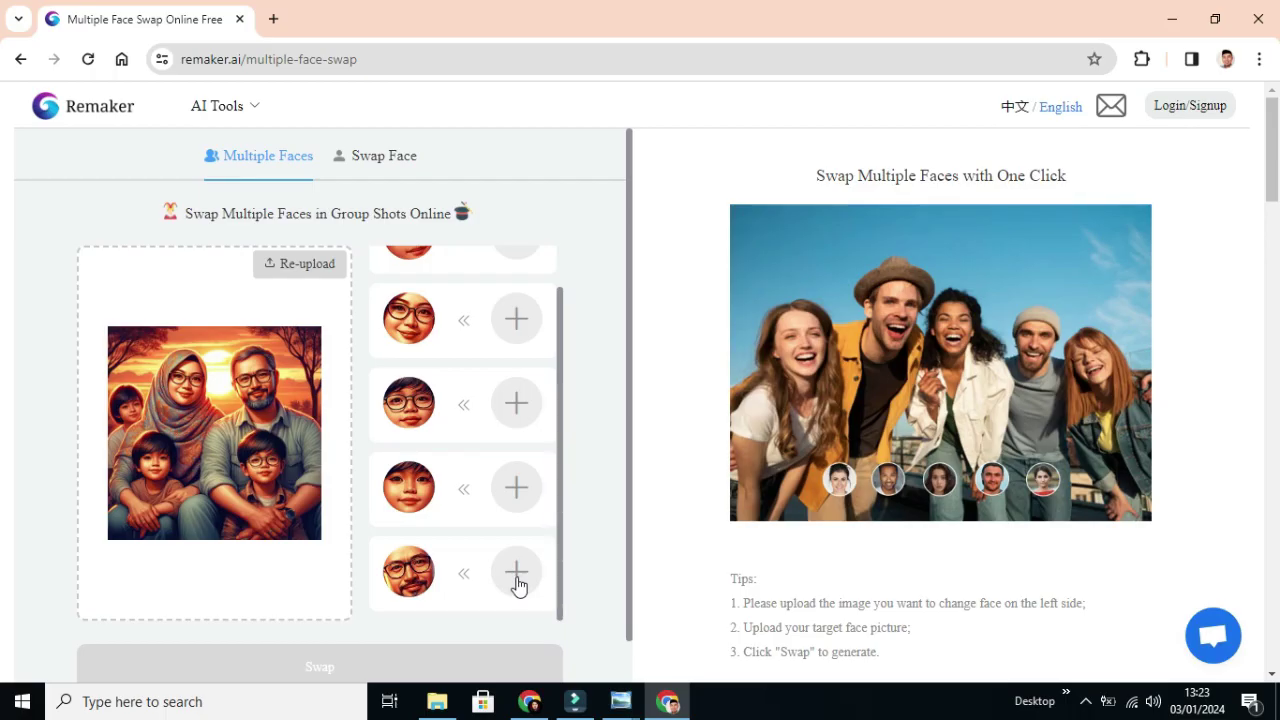
click(894, 628)
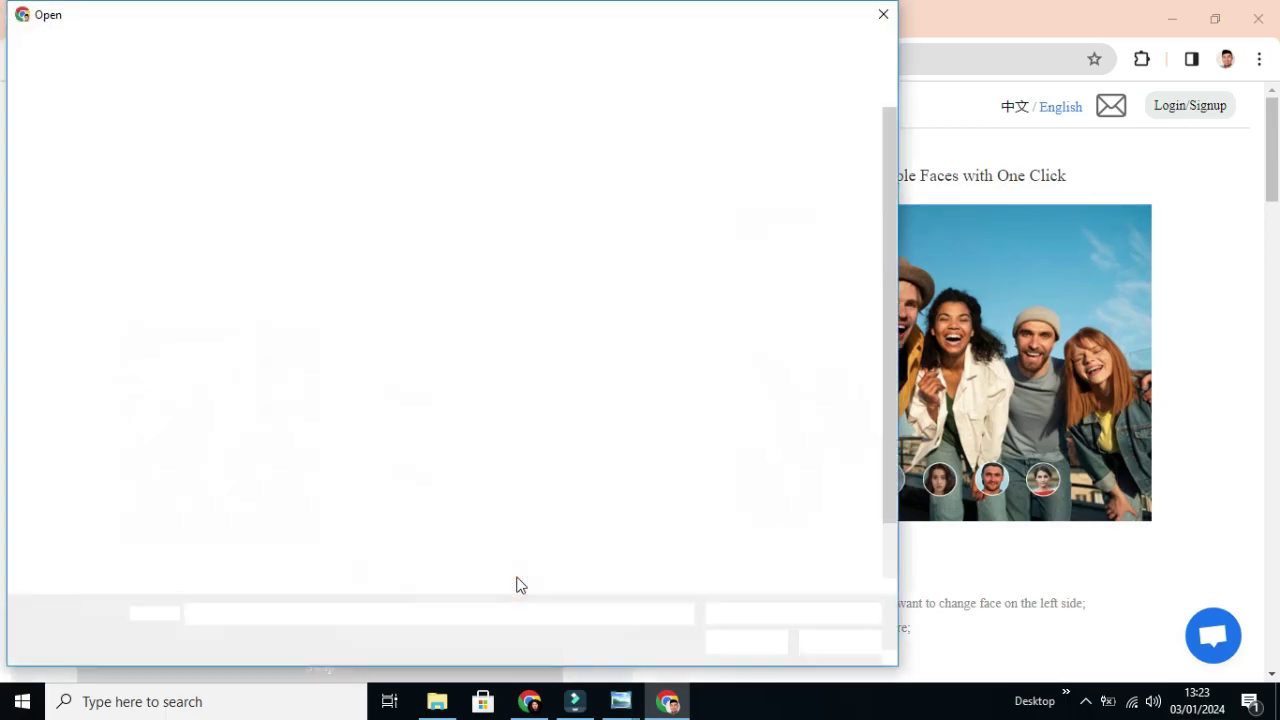
click(420, 560)
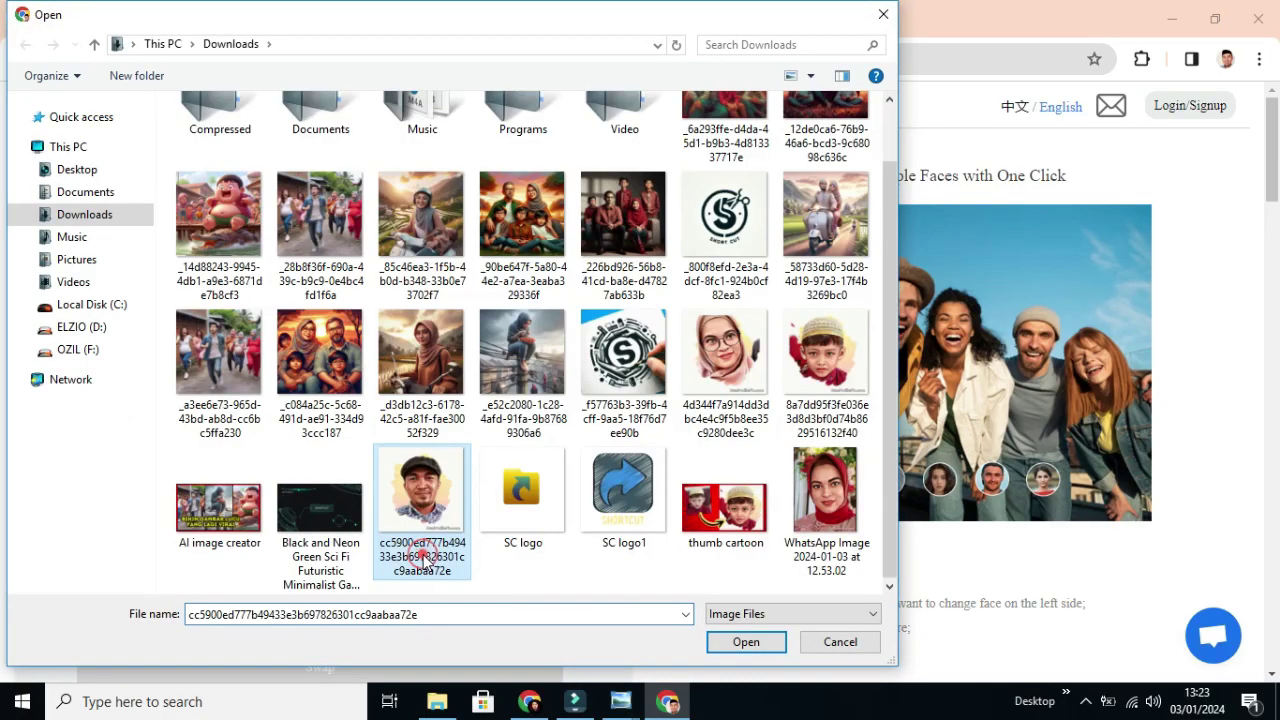
click(713, 640)
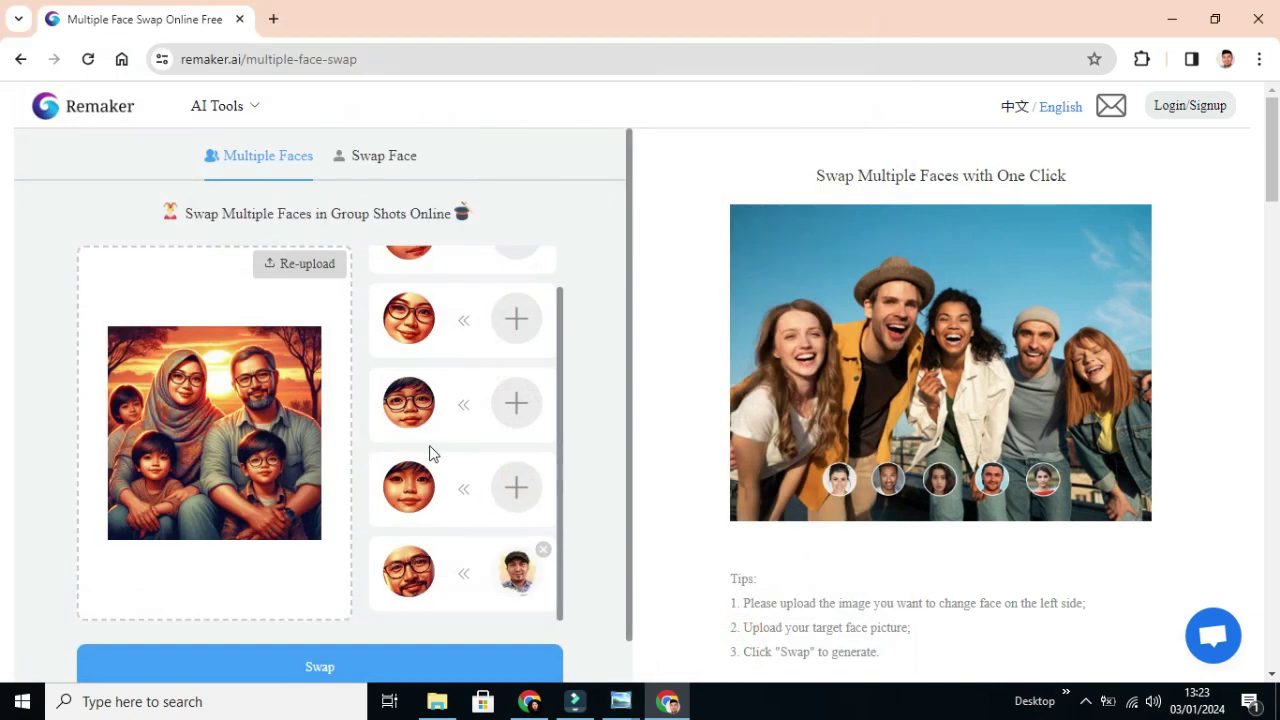
Assign the woman's portrait 4d344f7a914dd3dbc4e4c9f5b8ee35c9280dee3c as the replacement for the mother's face
scroll(420, 345, up, 1)
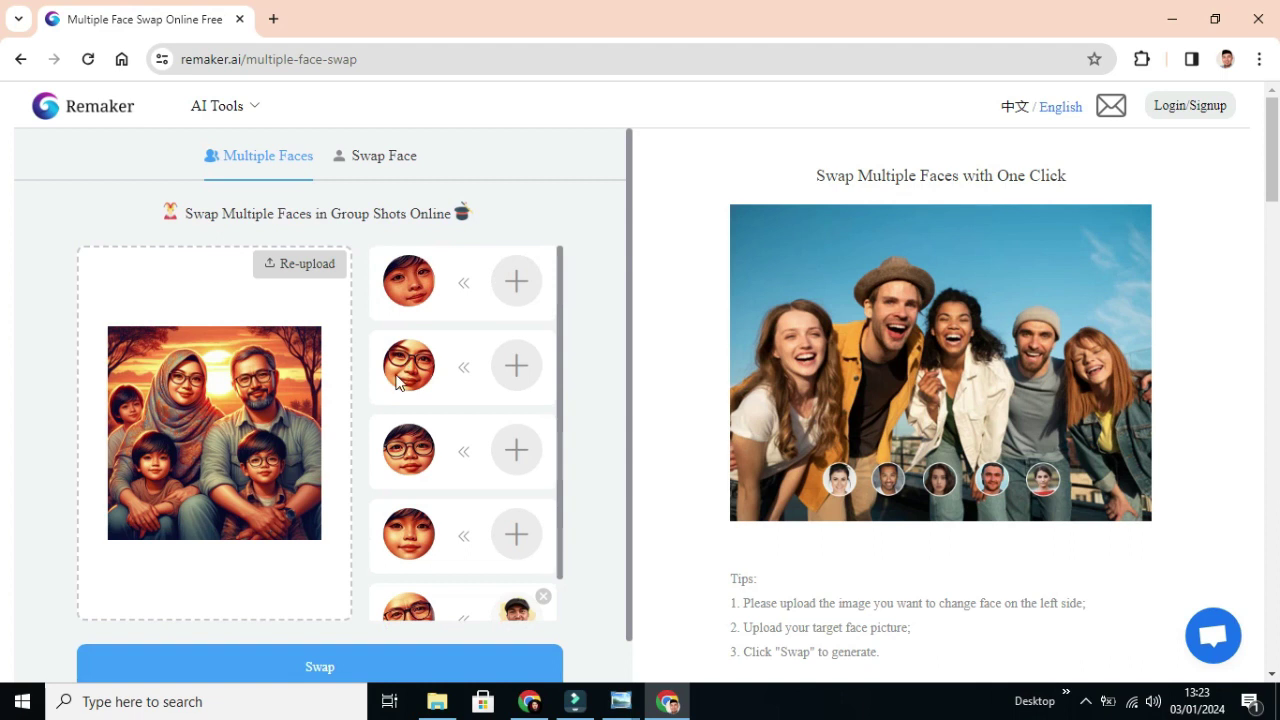
click(515, 368)
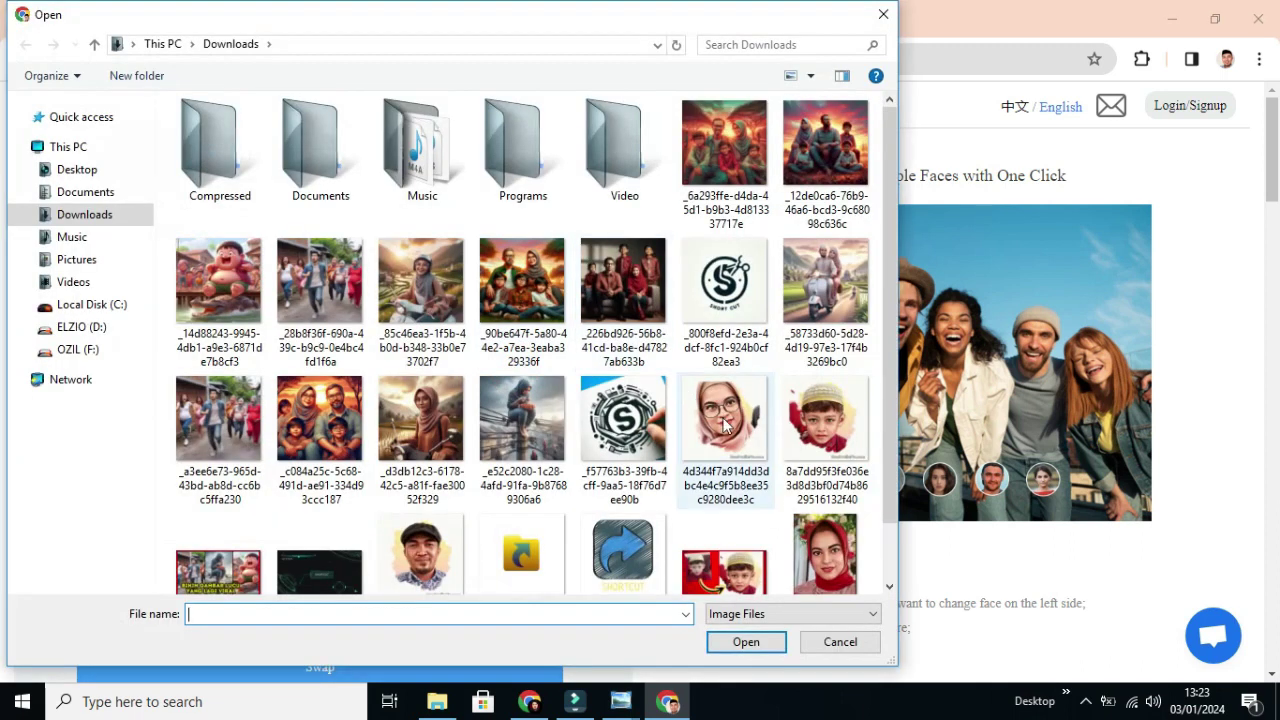
click(725, 425)
click(745, 642)
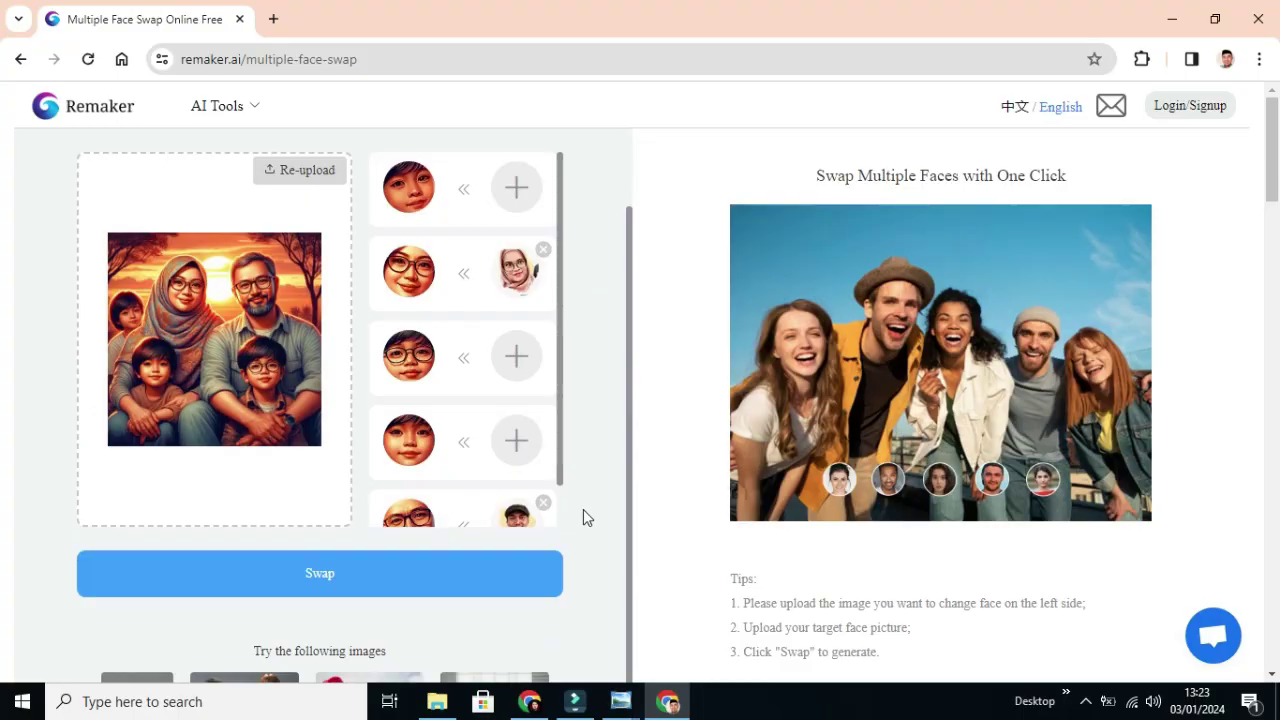
Generate the face swap and download the resulting family picture
click(322, 577)
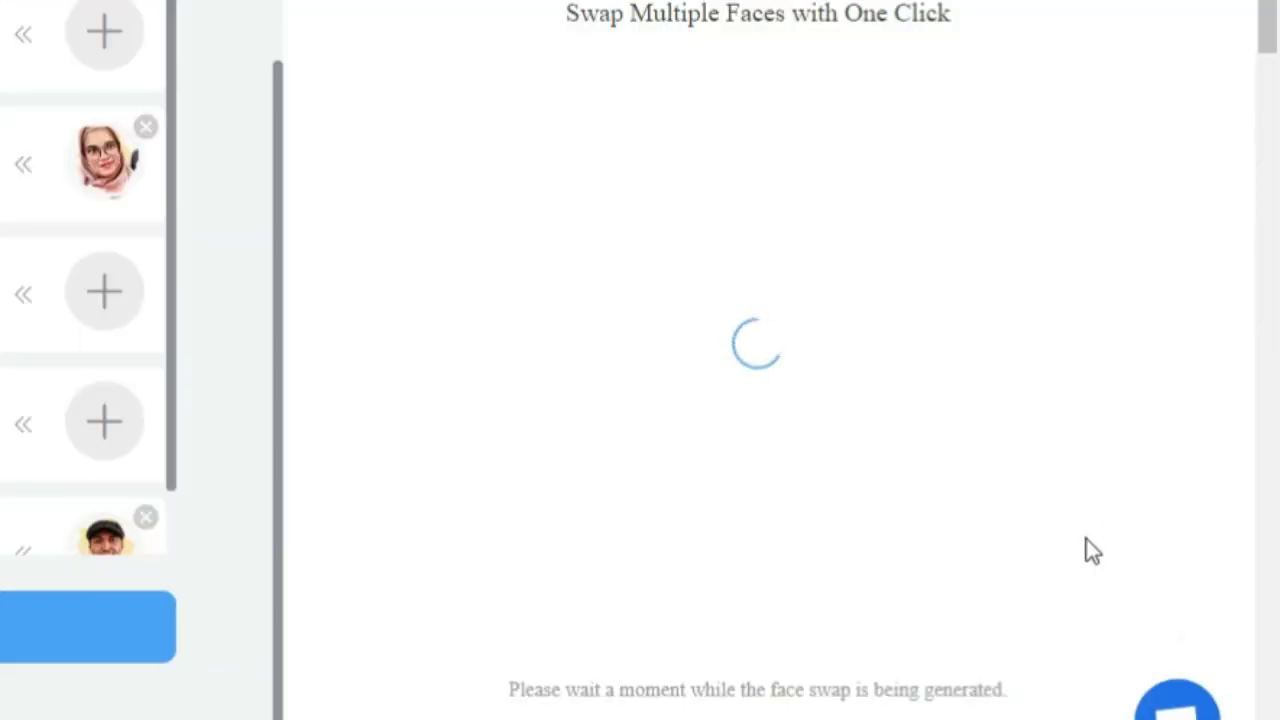
click(1153, 513)
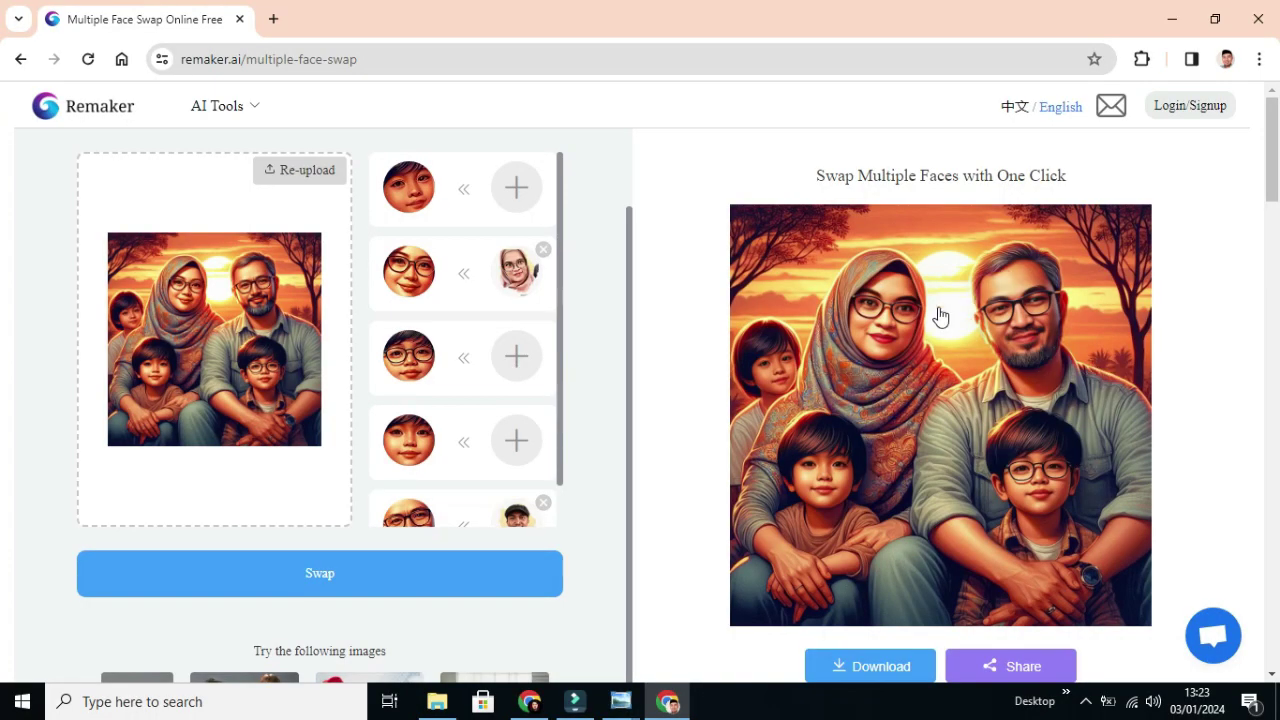
click(883, 666)
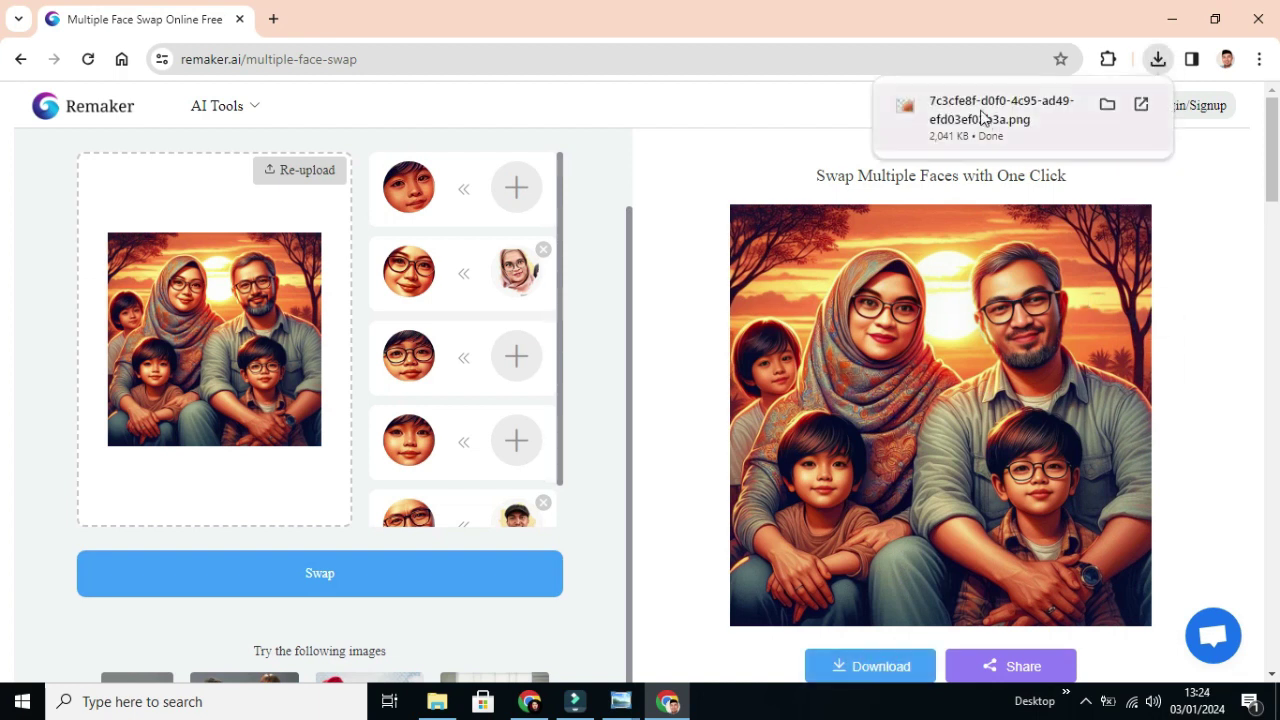
Try to open the downloaded PNG directly from the browser's downloads, dismissing each message about it
click(981, 116)
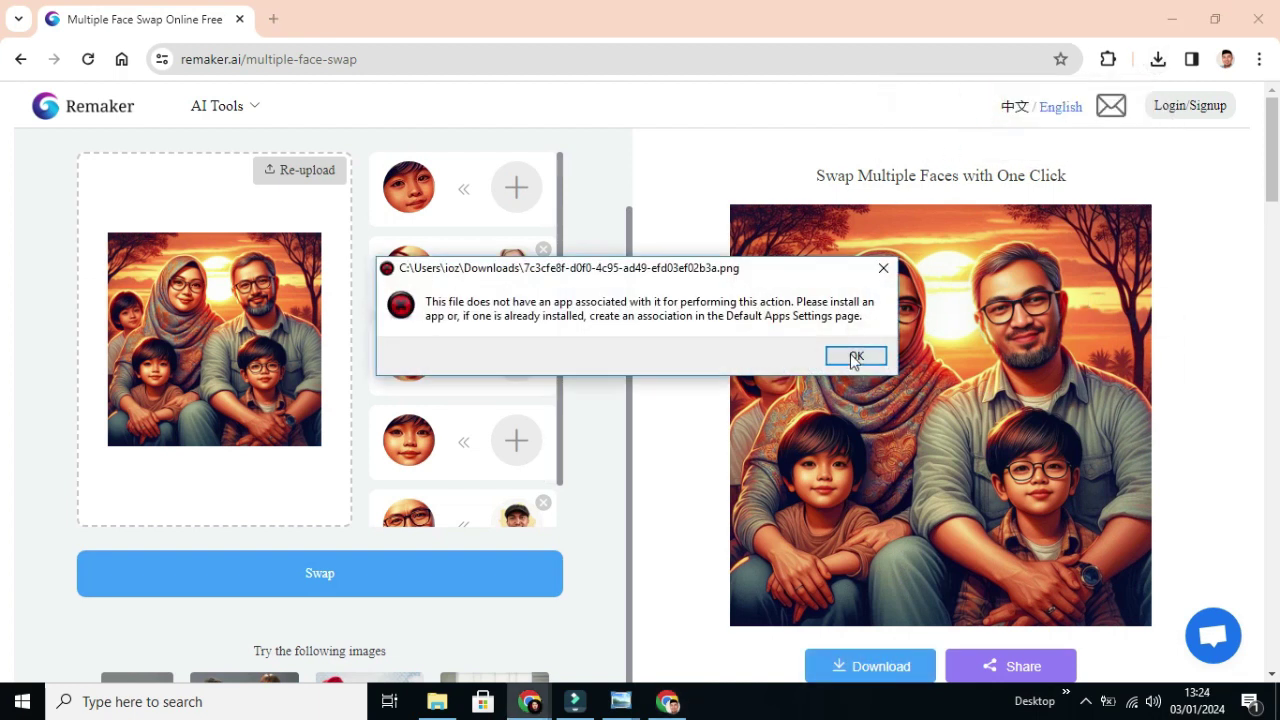
click(851, 356)
click(1158, 60)
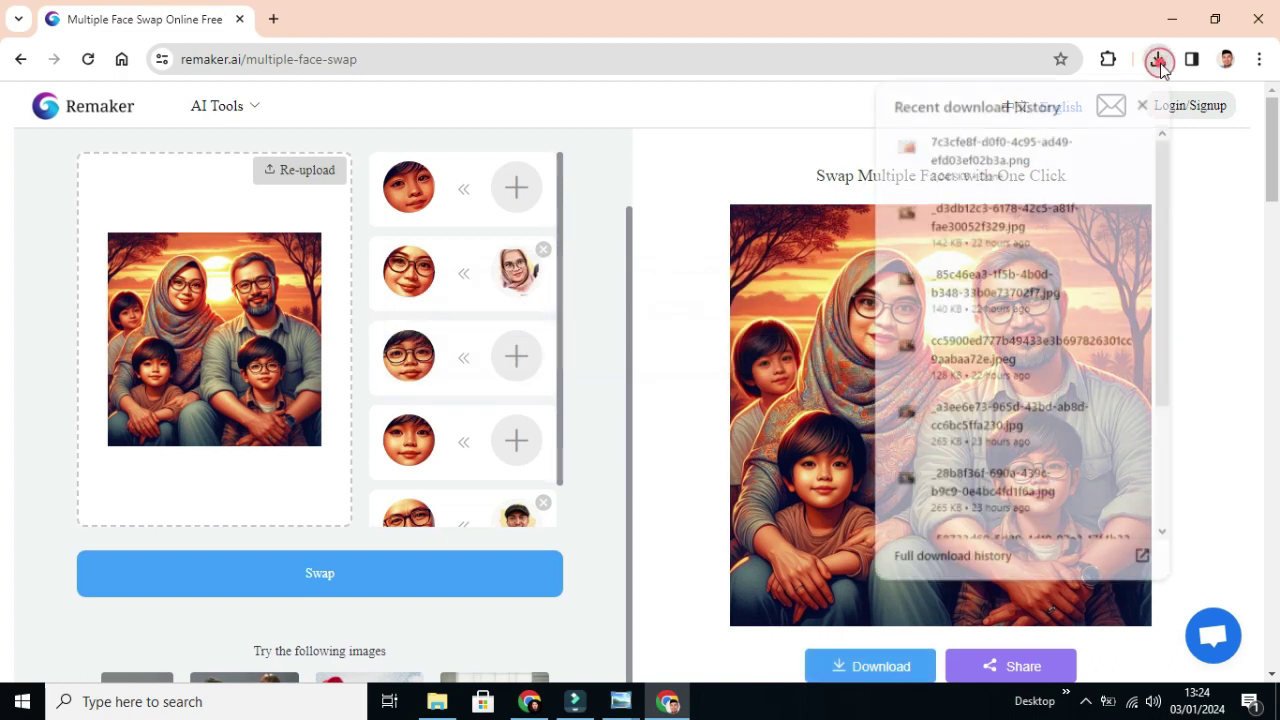
click(1019, 147)
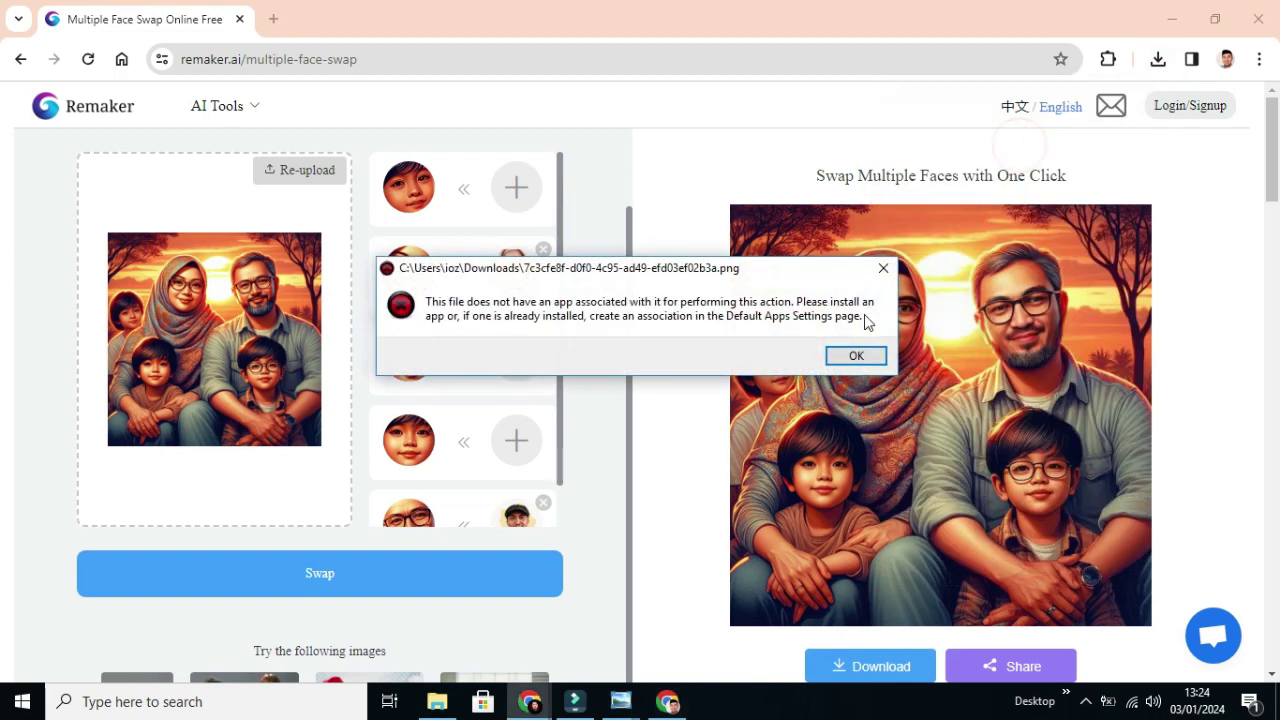
click(849, 360)
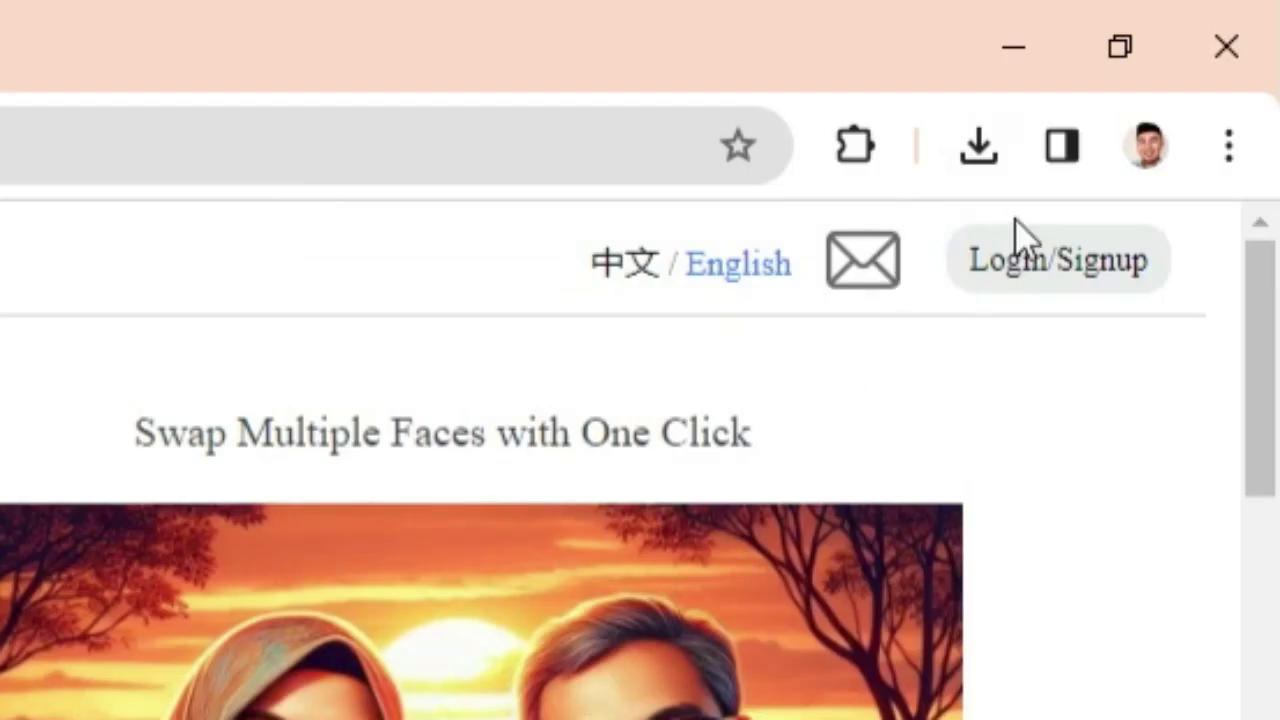
Show the downloaded face-swap PNG in its folder from the recent download history
click(979, 152)
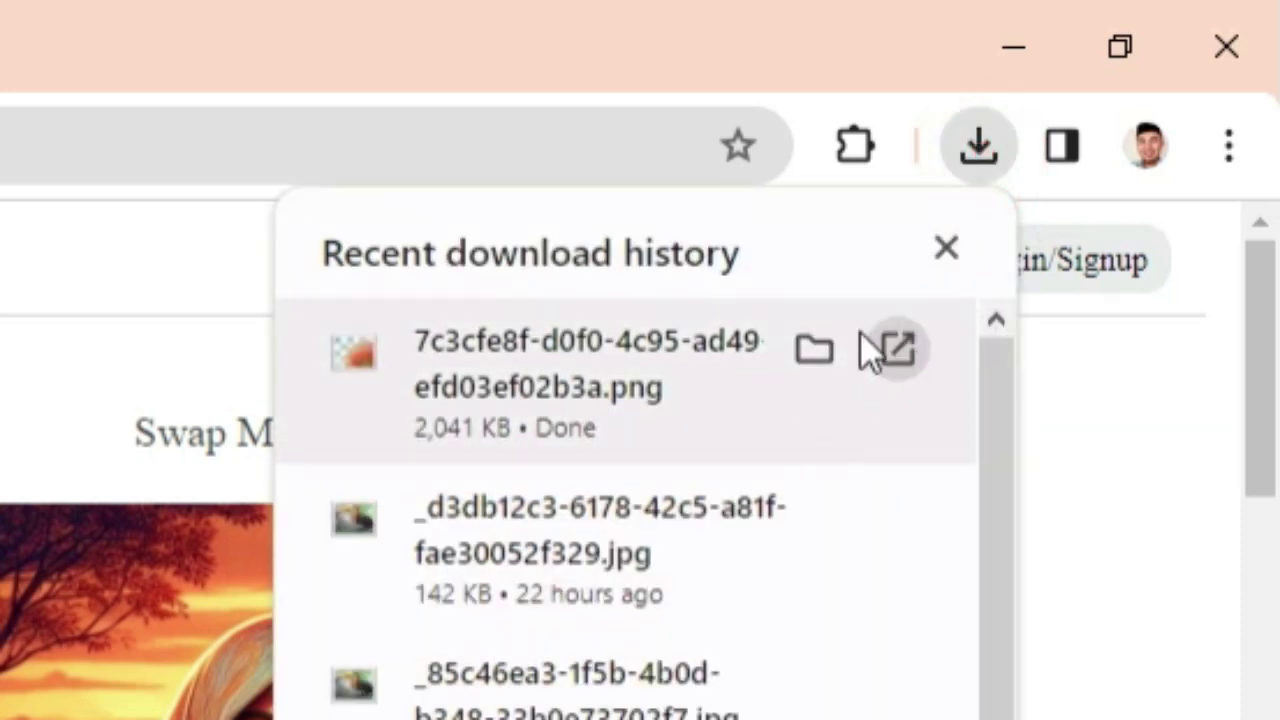
click(812, 346)
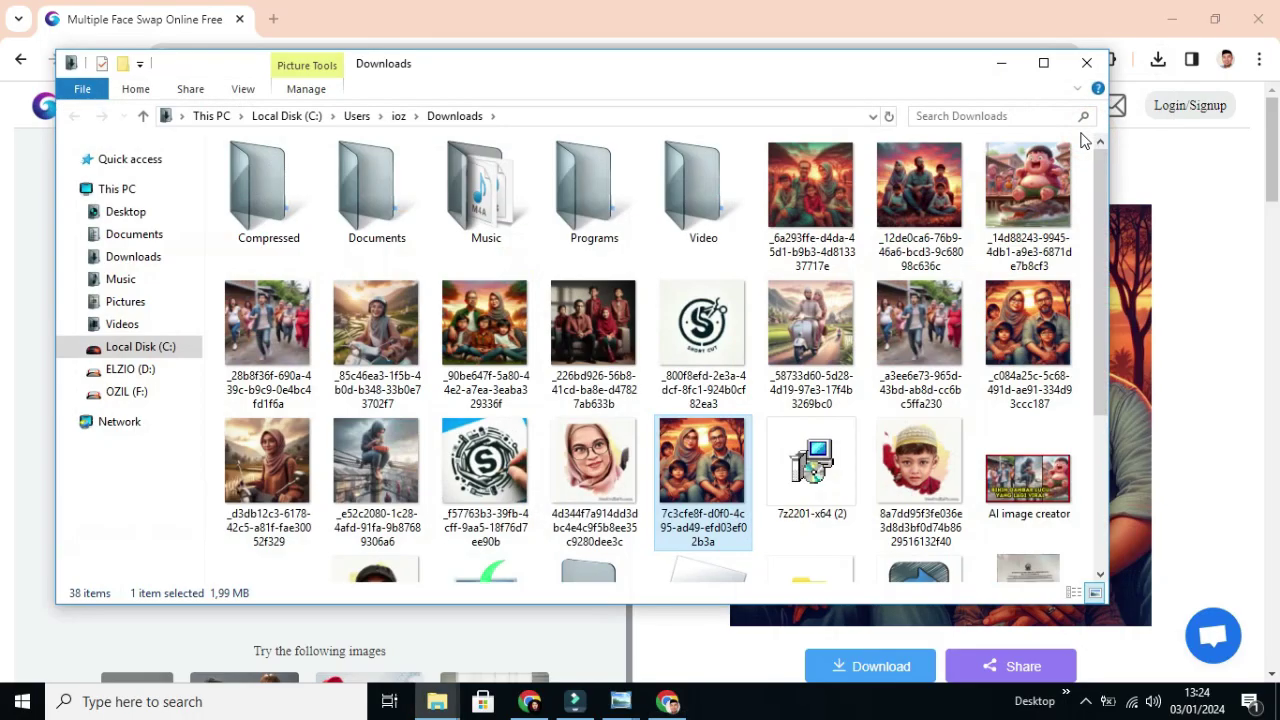
Open the downloaded face-swap picture 7c3cfe8f-d0f0-4c95-ad49-efd03ef02b3a in Windows Photo Viewer instead of Paint
double_click(697, 465)
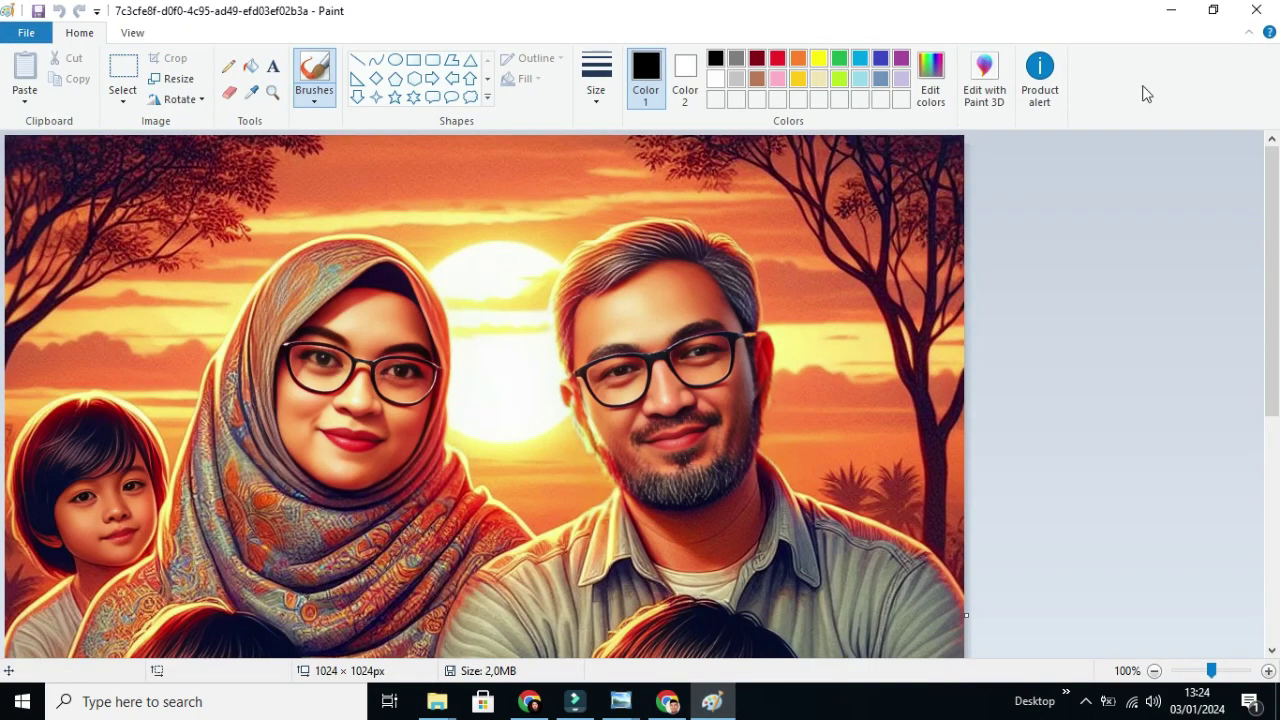
click(1256, 10)
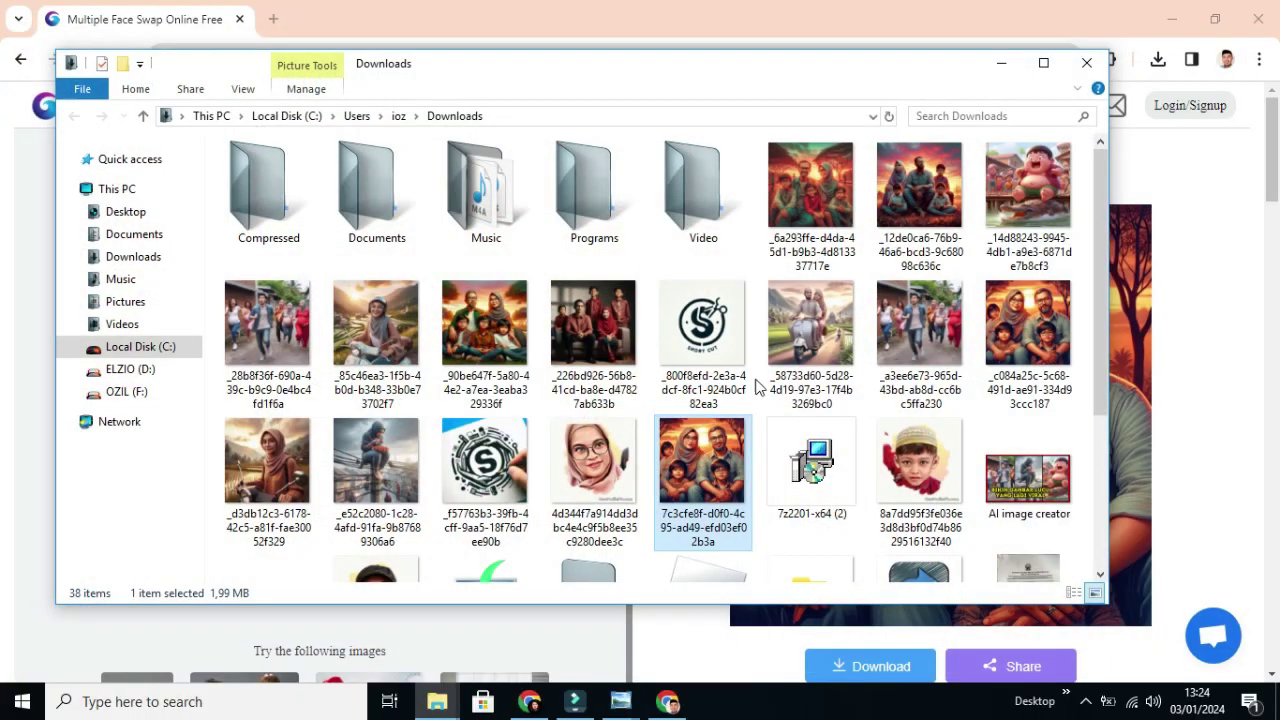
right_click(698, 461)
mouse_move(760, 372)
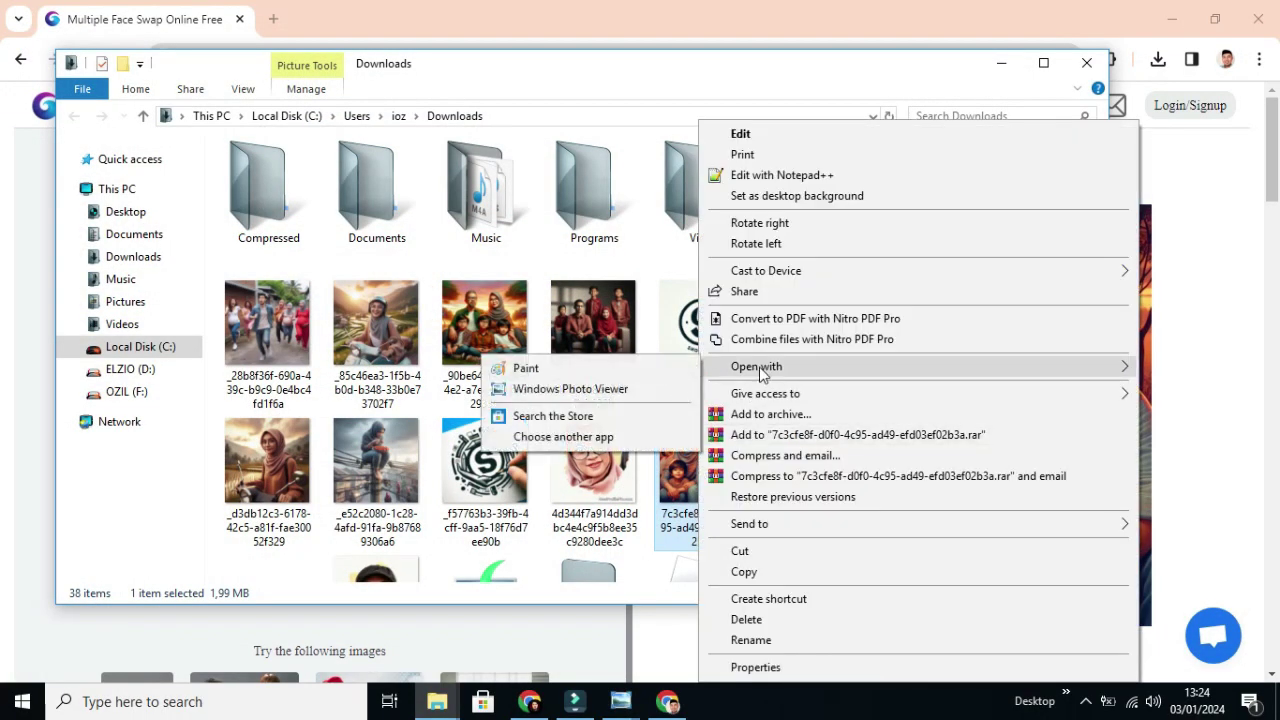
click(641, 391)
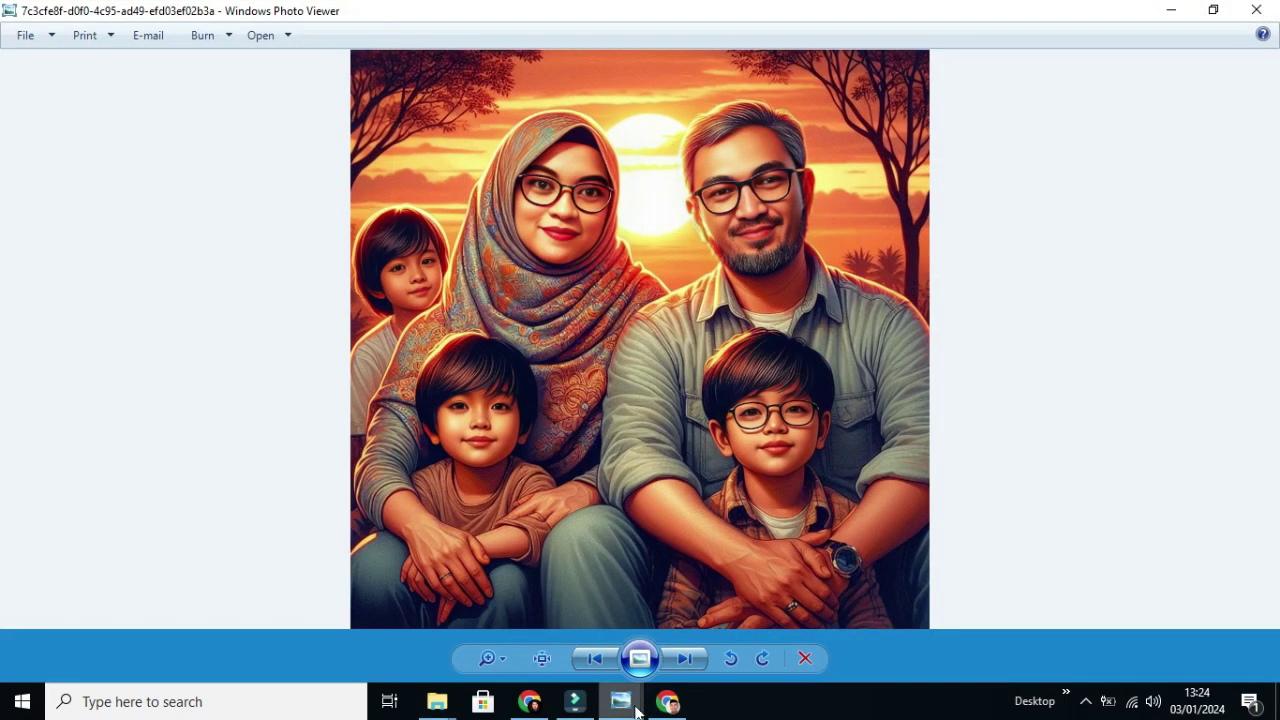
Bring the man's and the woman's source portraits in front of the face-swap picture to compare their faces
mouse_move(620, 700)
click(557, 650)
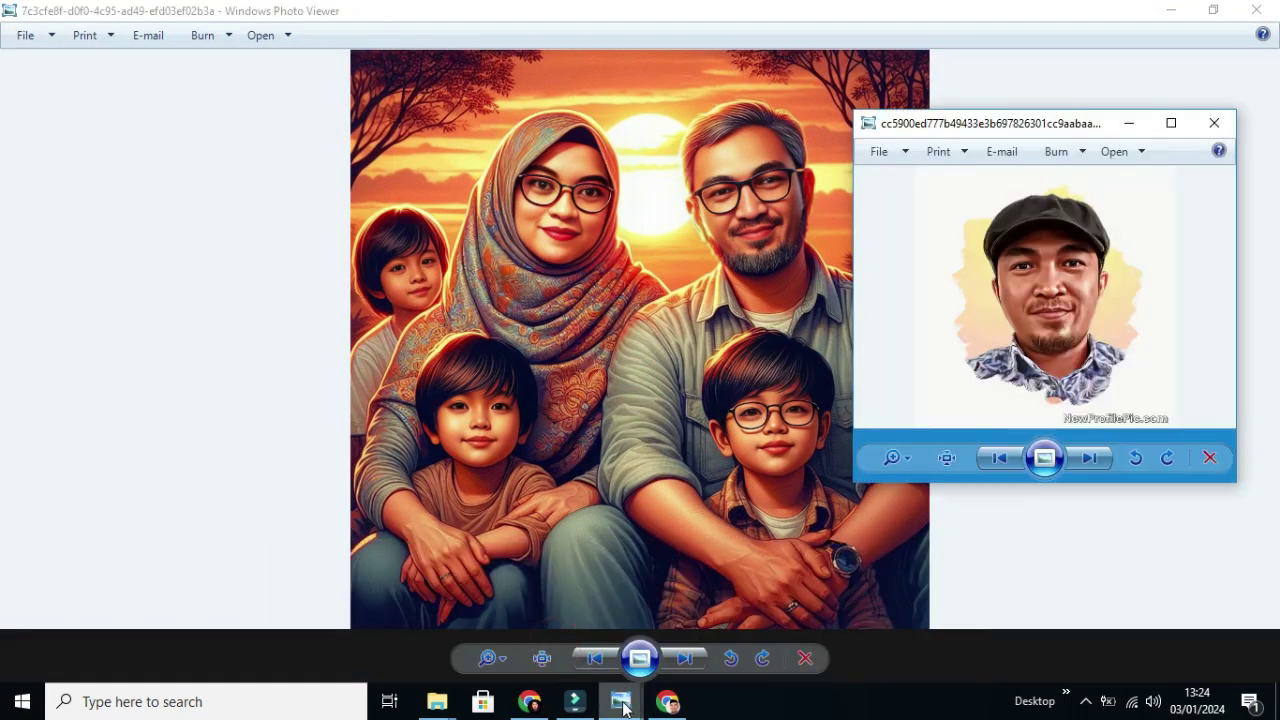
click(697, 633)
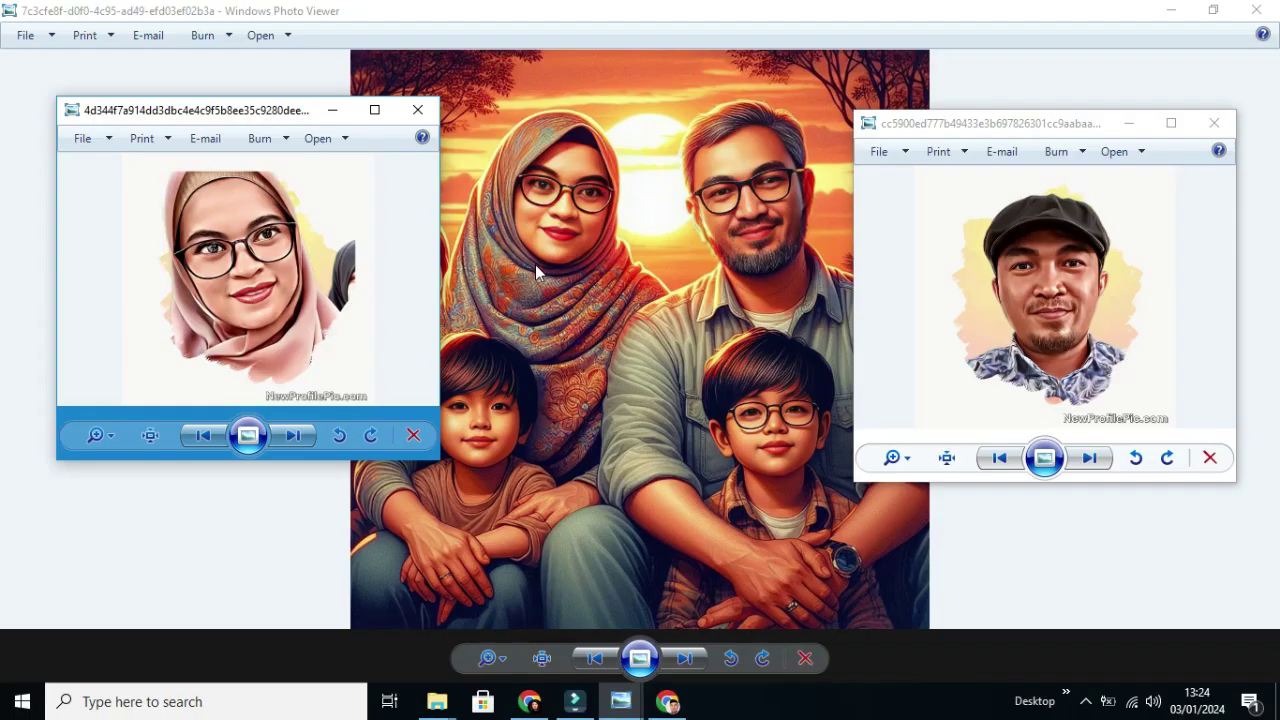
Restore the original family picture _c084a25c-5c68-491d-ae91-334d93ccc187 and the face-swap picture to smaller windows and place them side by side for comparison
mouse_move(626, 704)
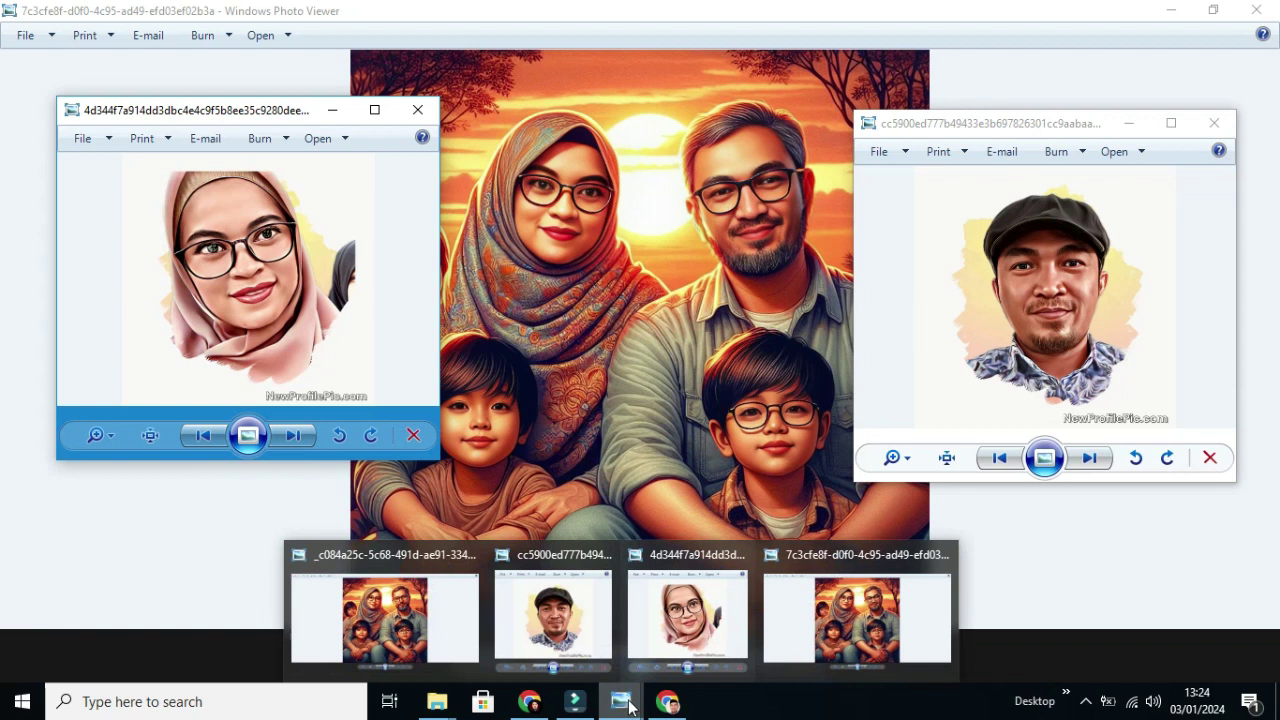
click(430, 618)
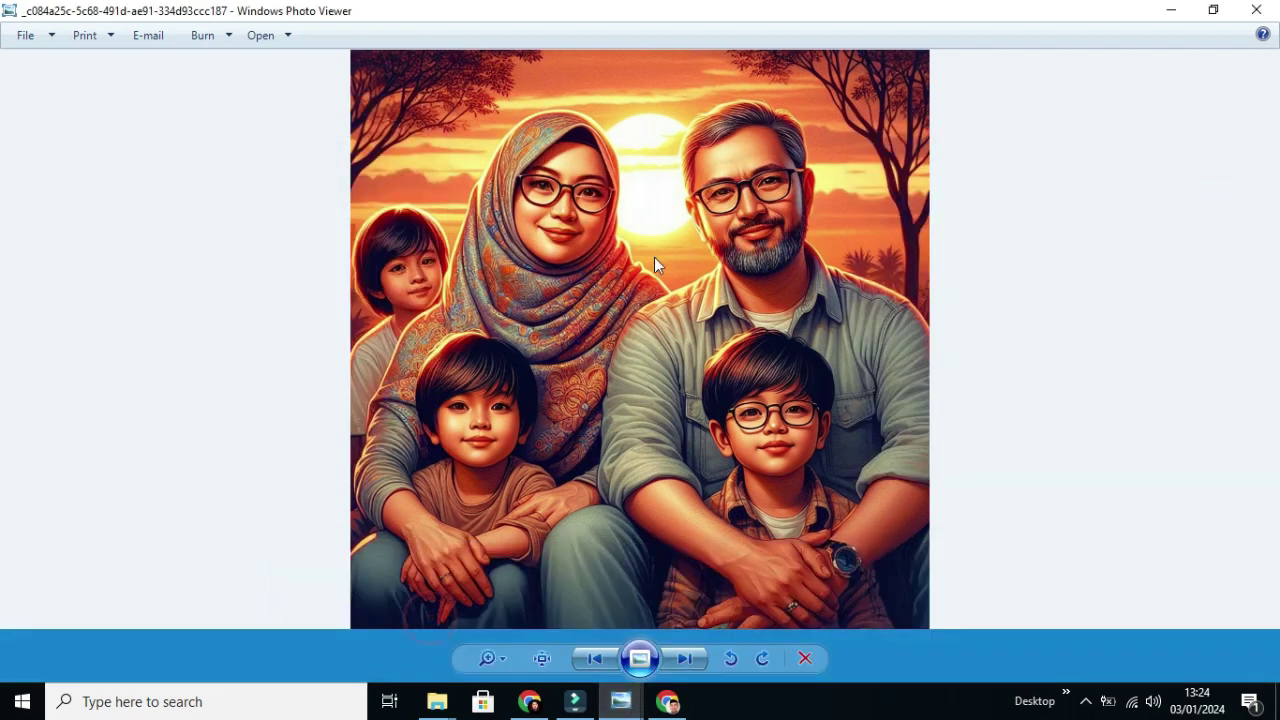
click(1216, 12)
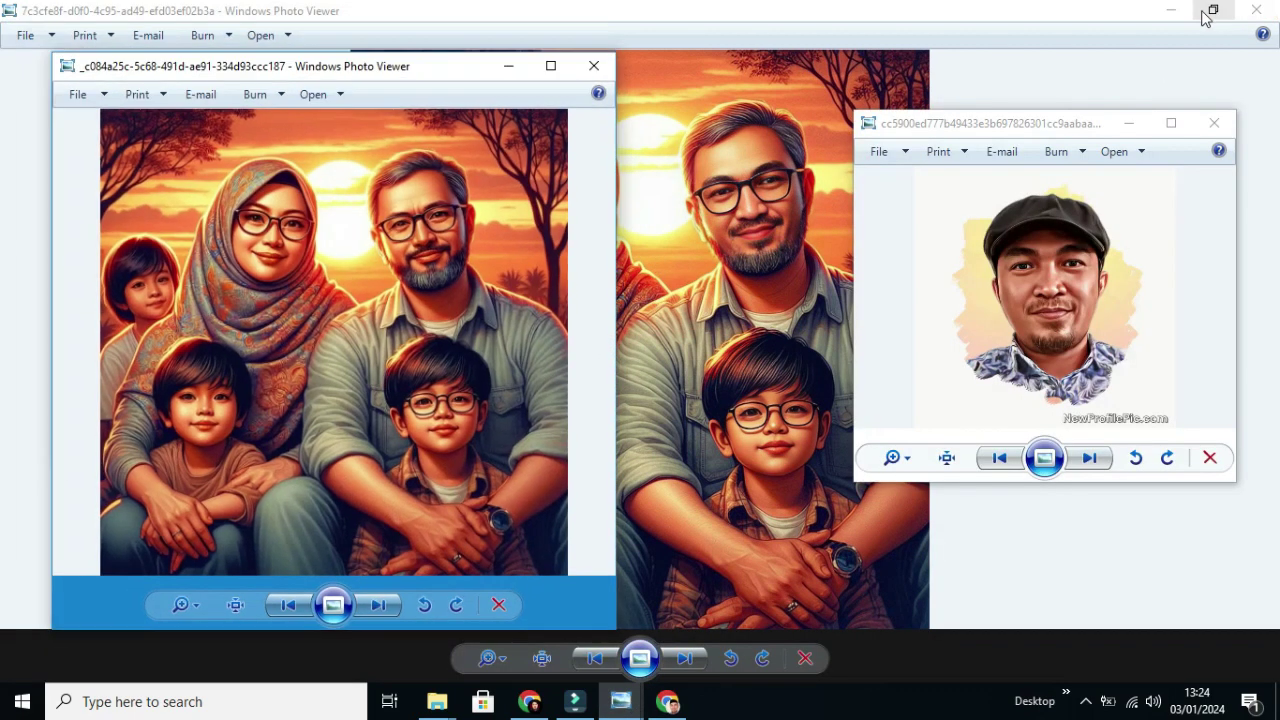
click(1214, 11)
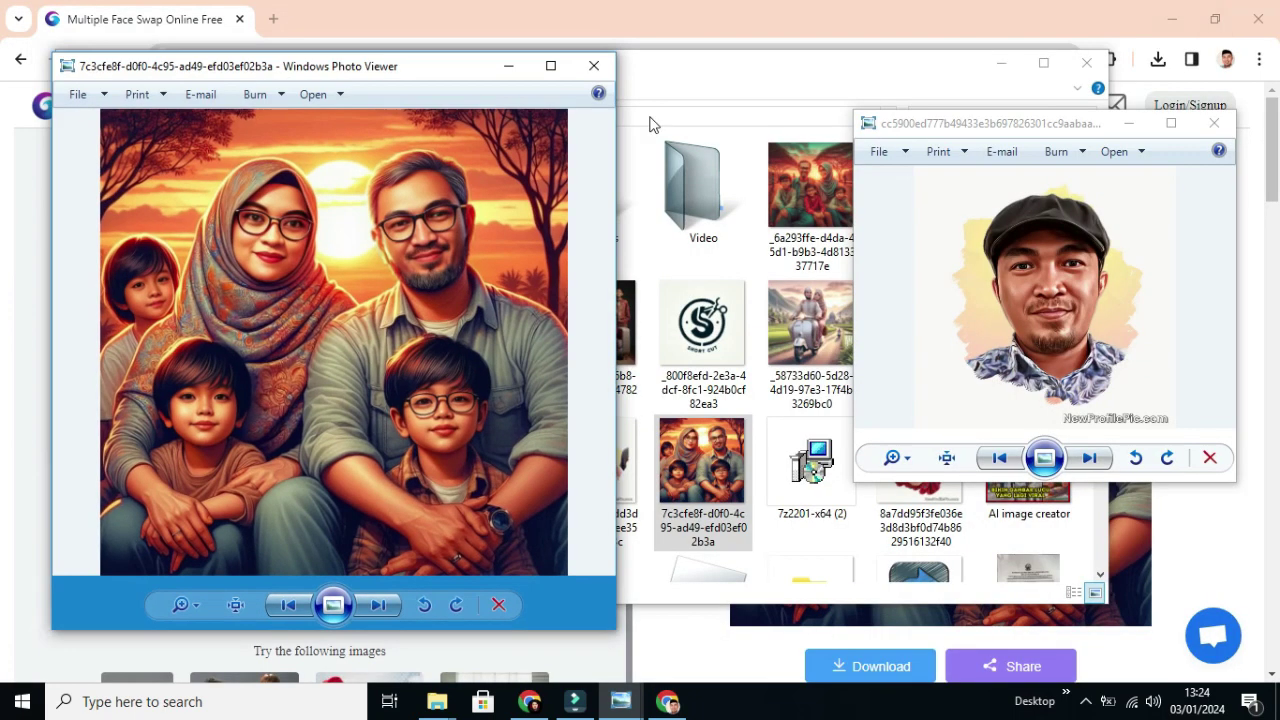
drag(393, 73, 950, 70)
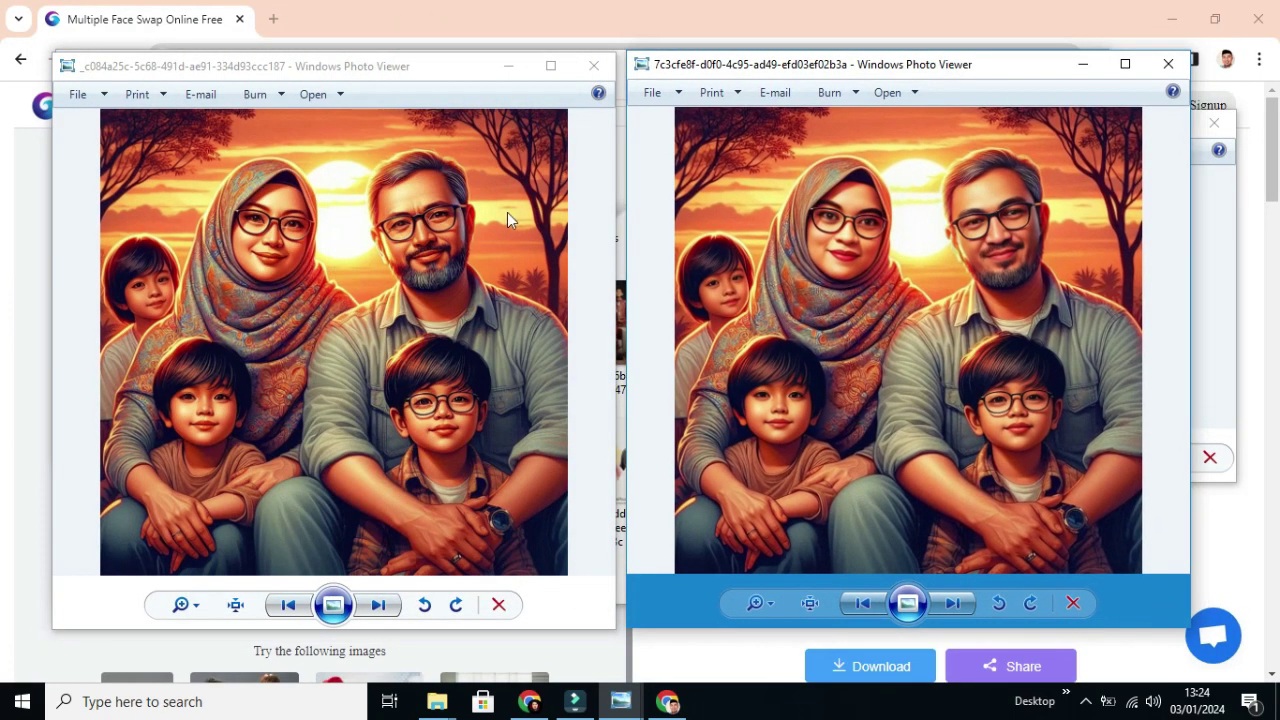